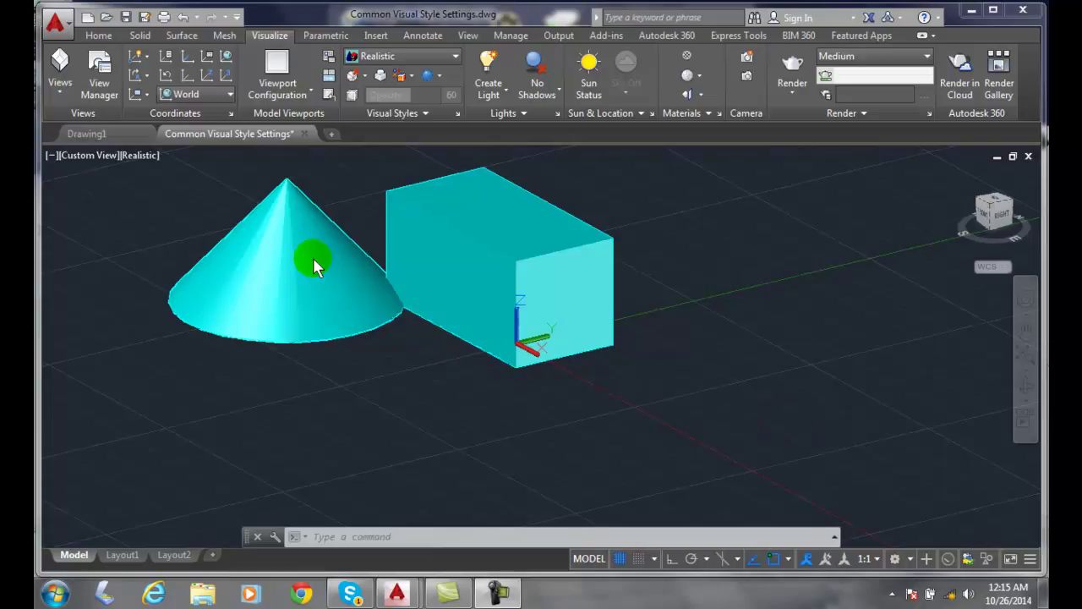
Step: Open the Visual Styles Manager showing the Realistic style's lighting, edge and silhouette settings
click(428, 116)
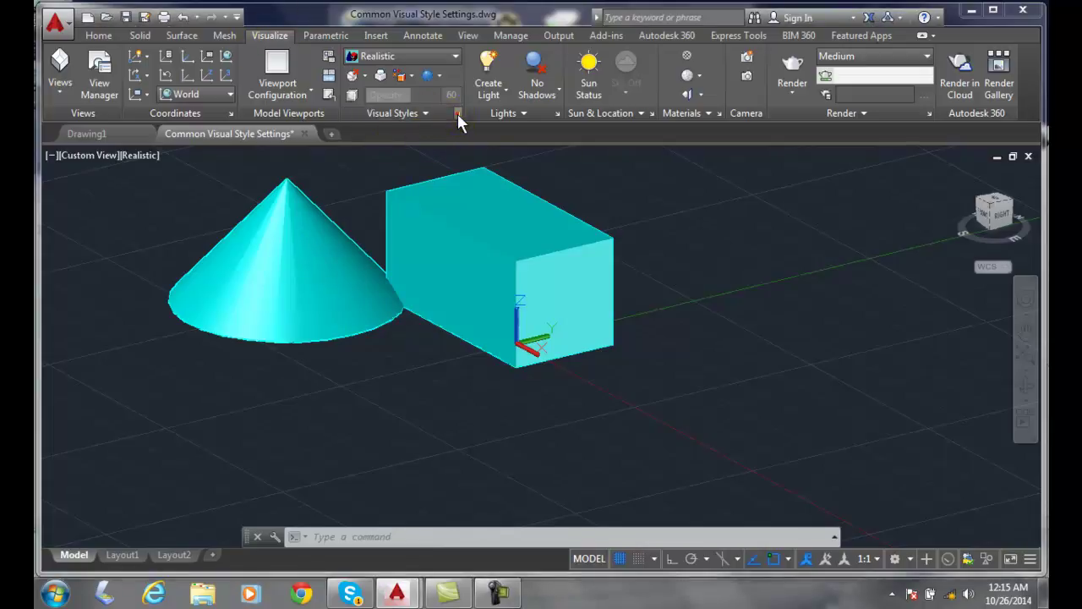
click(457, 114)
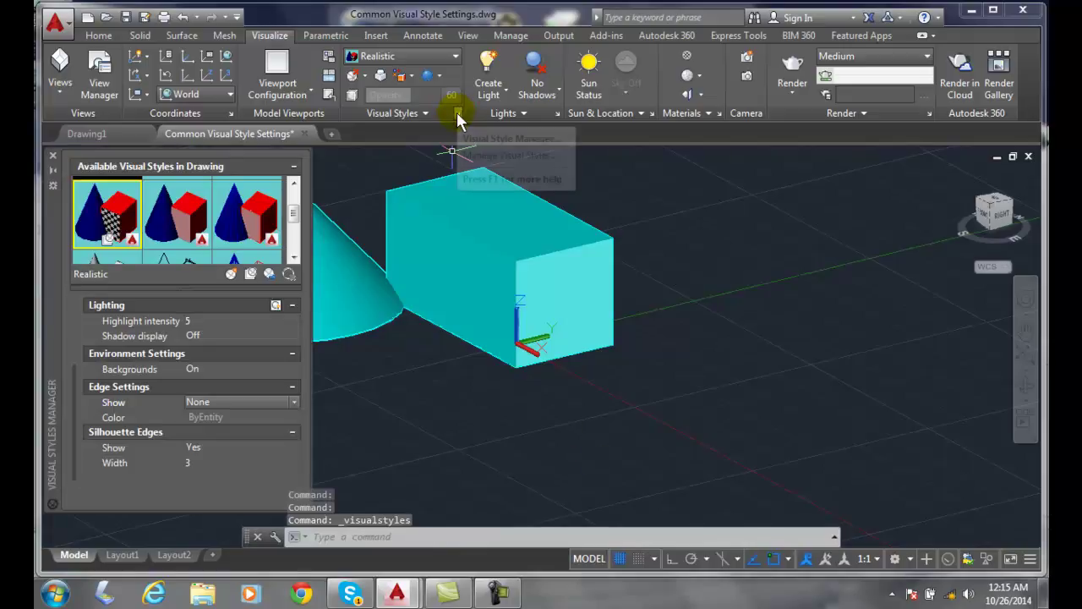
click(73, 368)
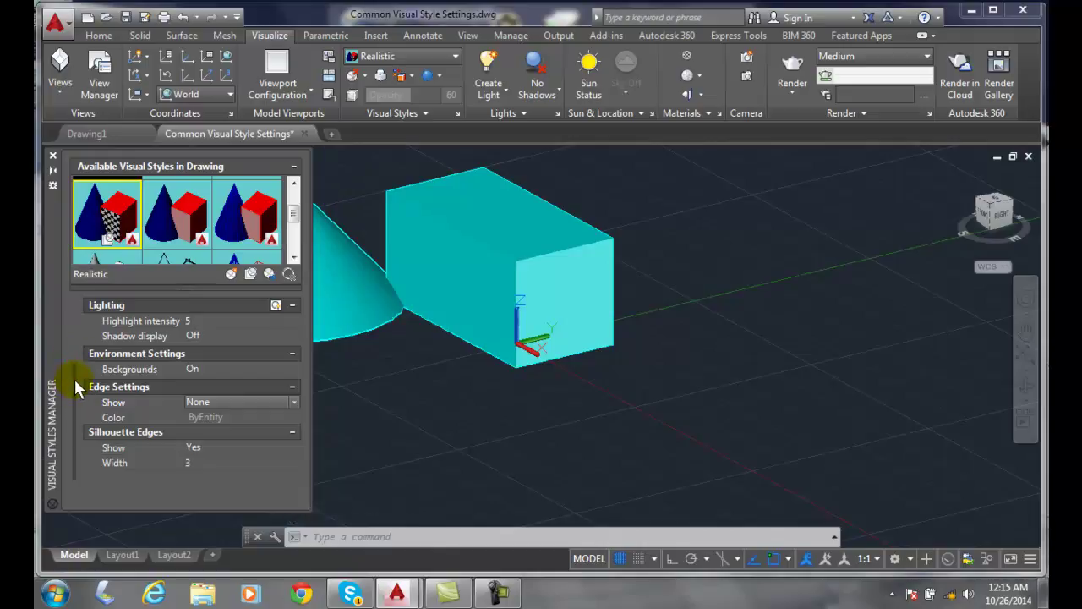
drag(72, 369, 74, 407)
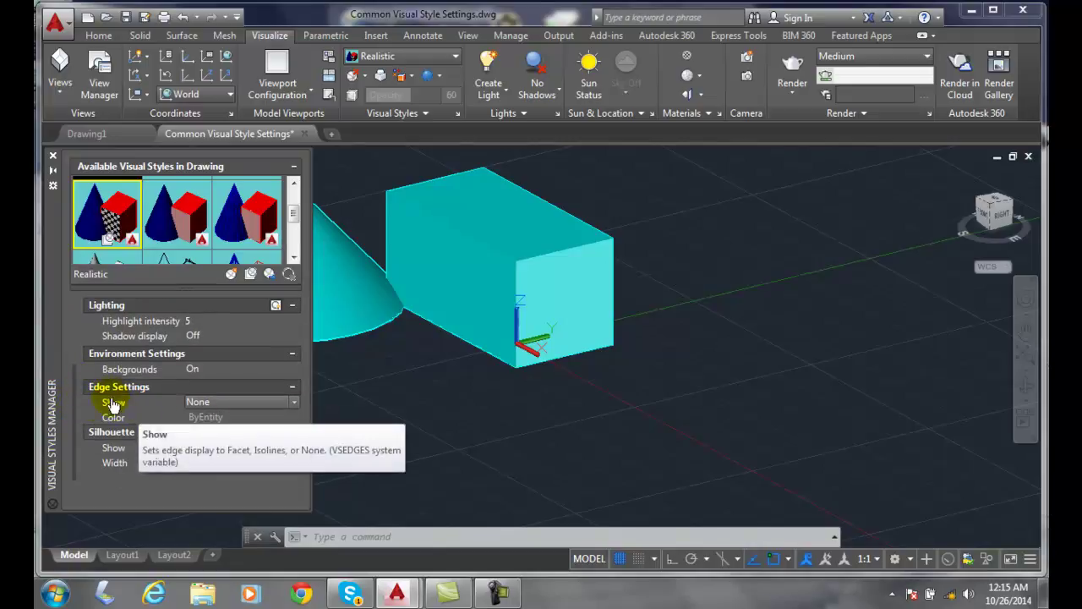
Step: Switch edge display to Isolines, trying Always on top on and then off
click(292, 407)
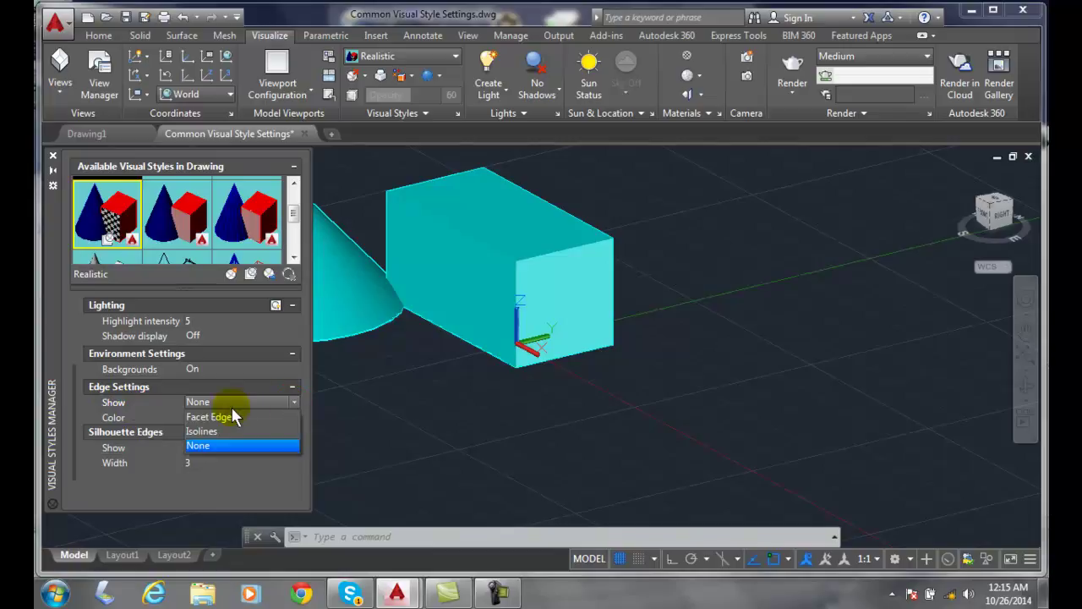
click(207, 432)
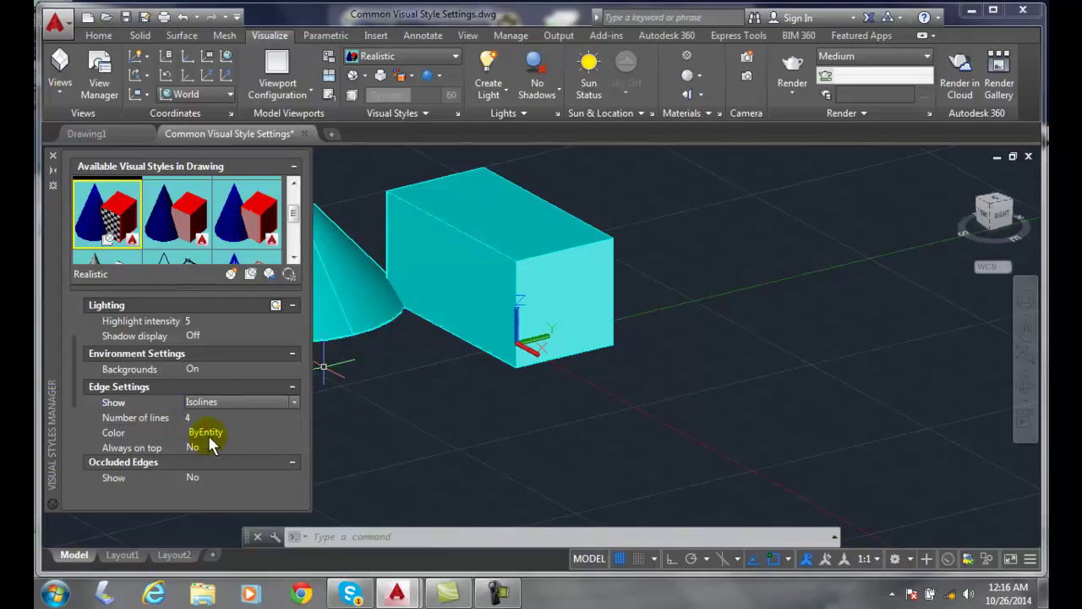
click(201, 447)
click(295, 448)
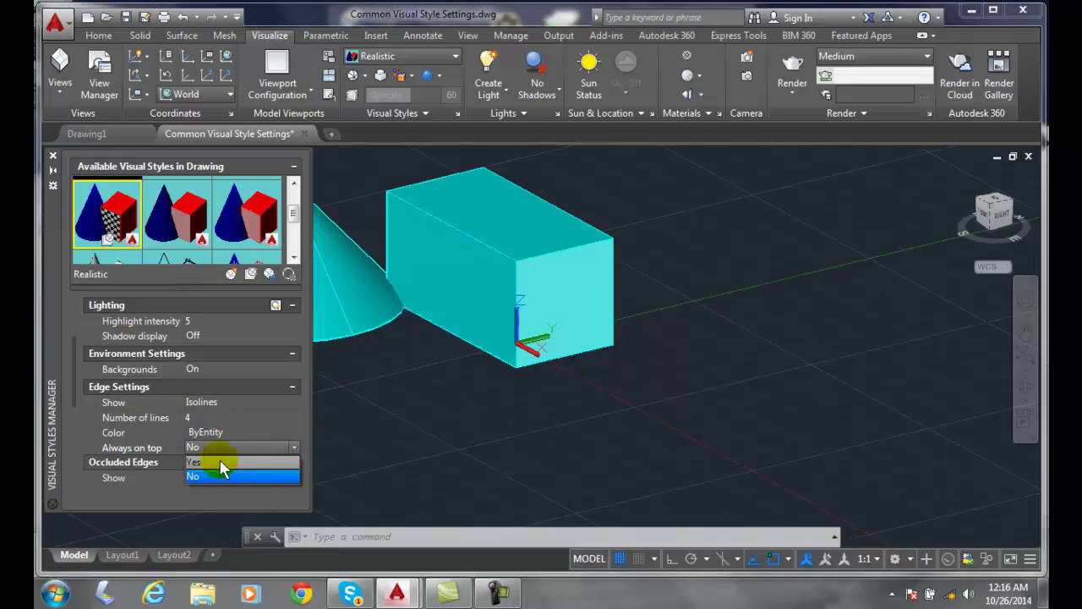
click(219, 464)
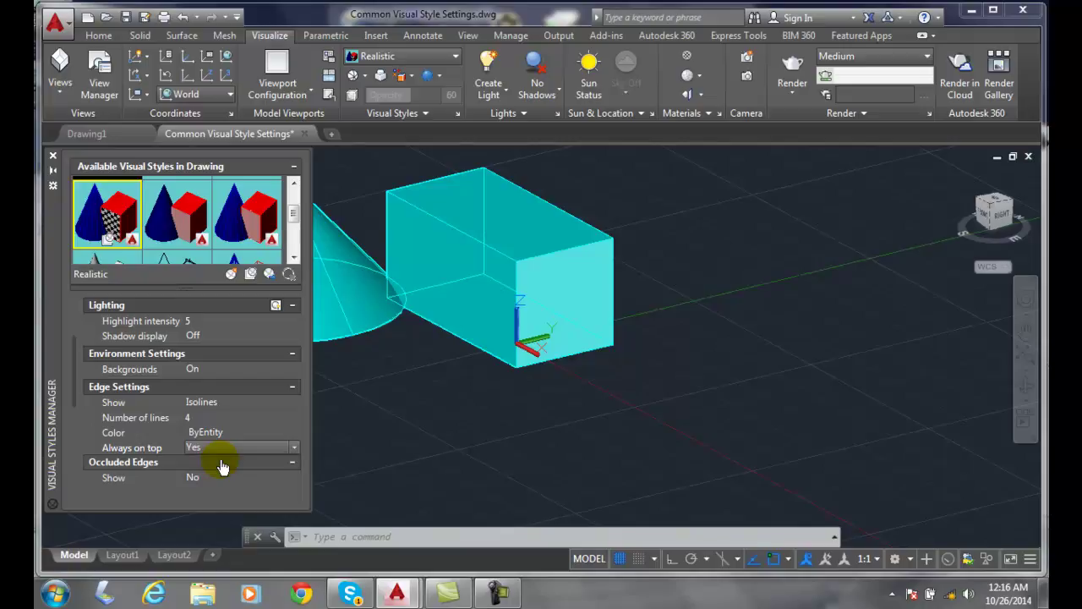
click(295, 448)
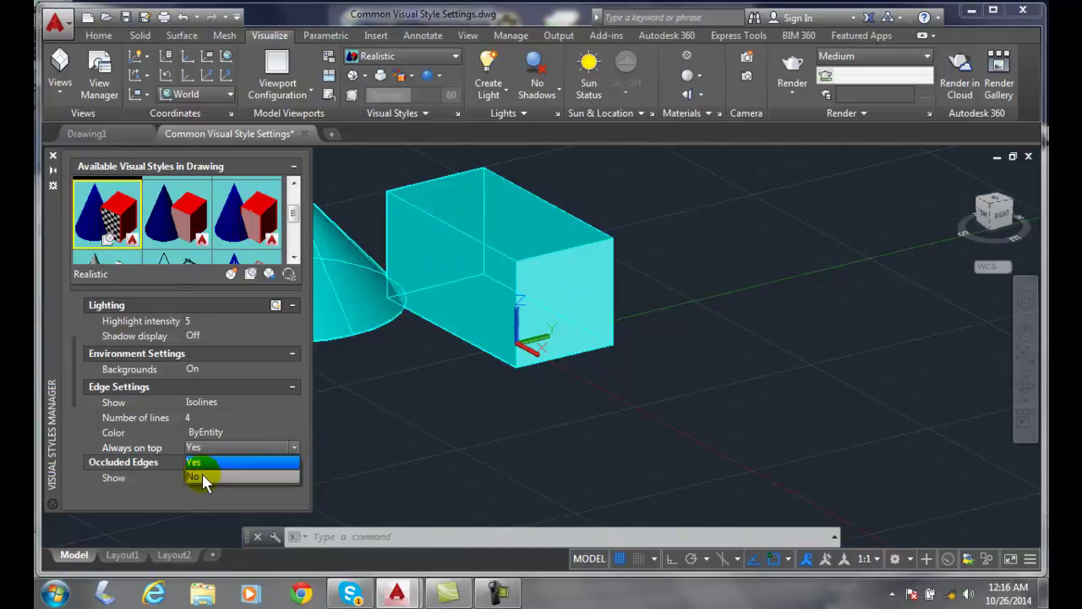
click(202, 475)
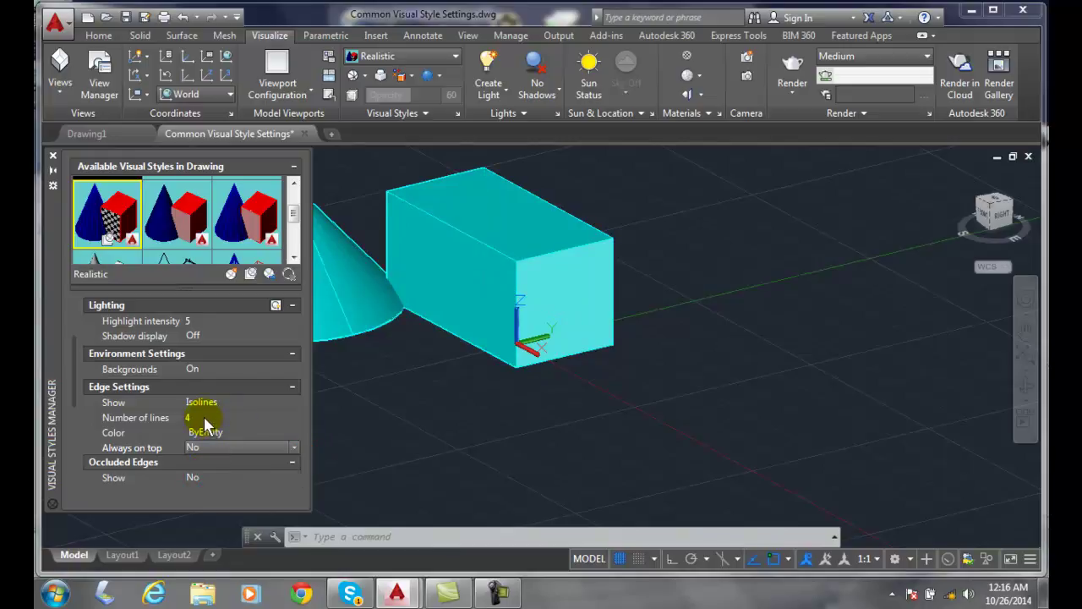
Step: Set 12 isolines per object and turn Always on top back to Yes
click(207, 417)
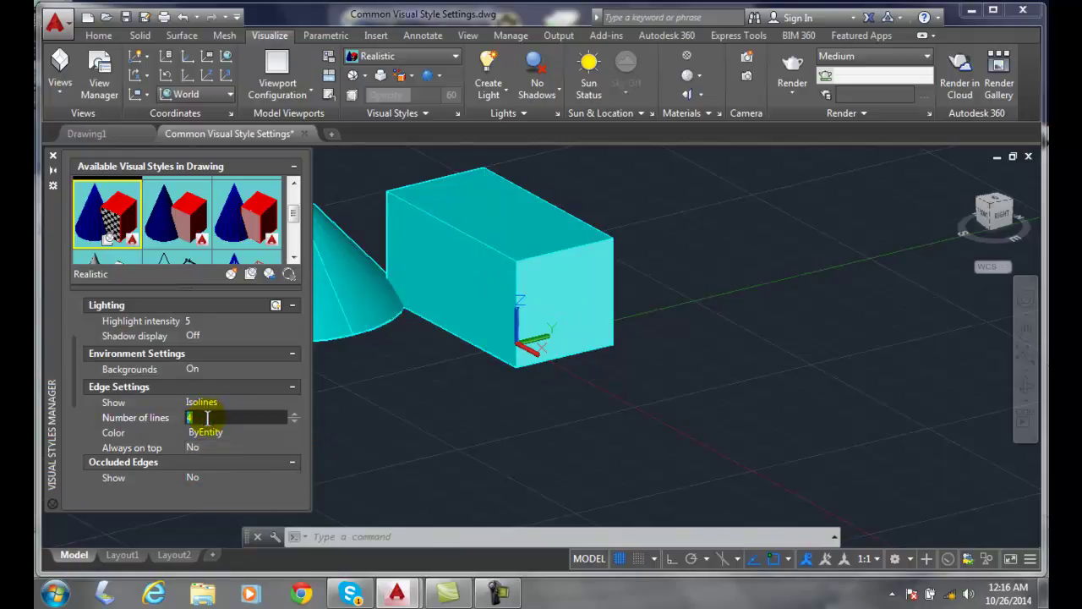
text(12)
click(224, 407)
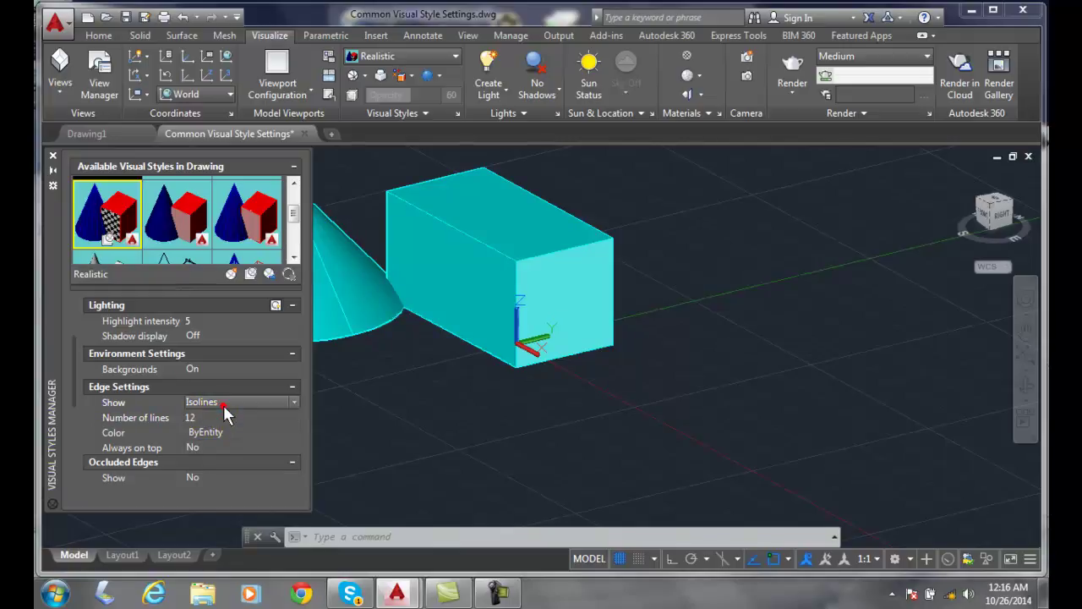
click(211, 446)
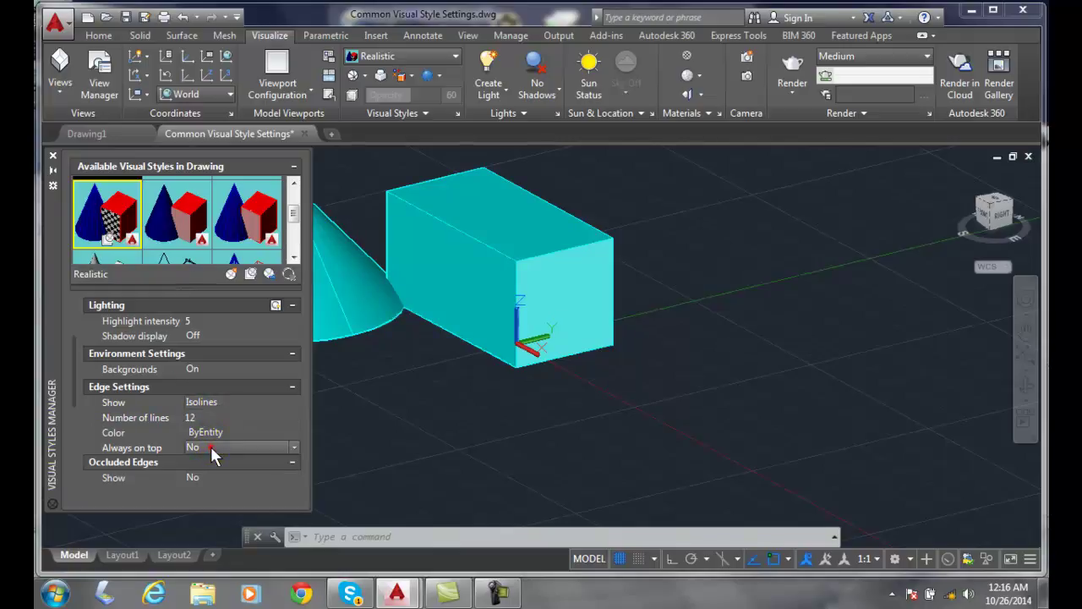
click(294, 447)
click(236, 463)
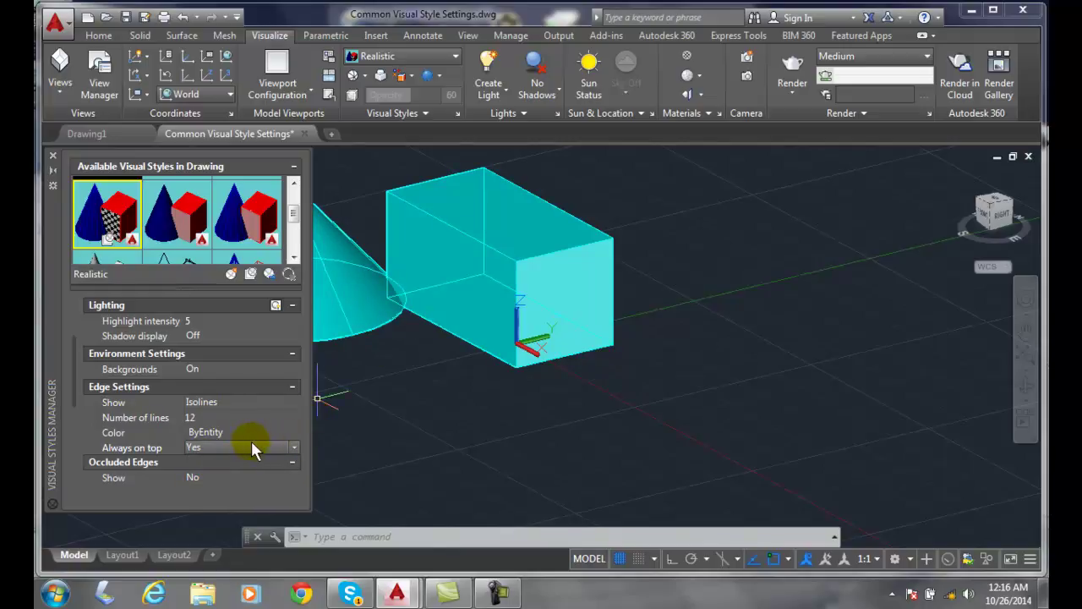
Step: Show Facet Edges instead of isolines and float the manager on the drawing's right
click(267, 402)
click(293, 402)
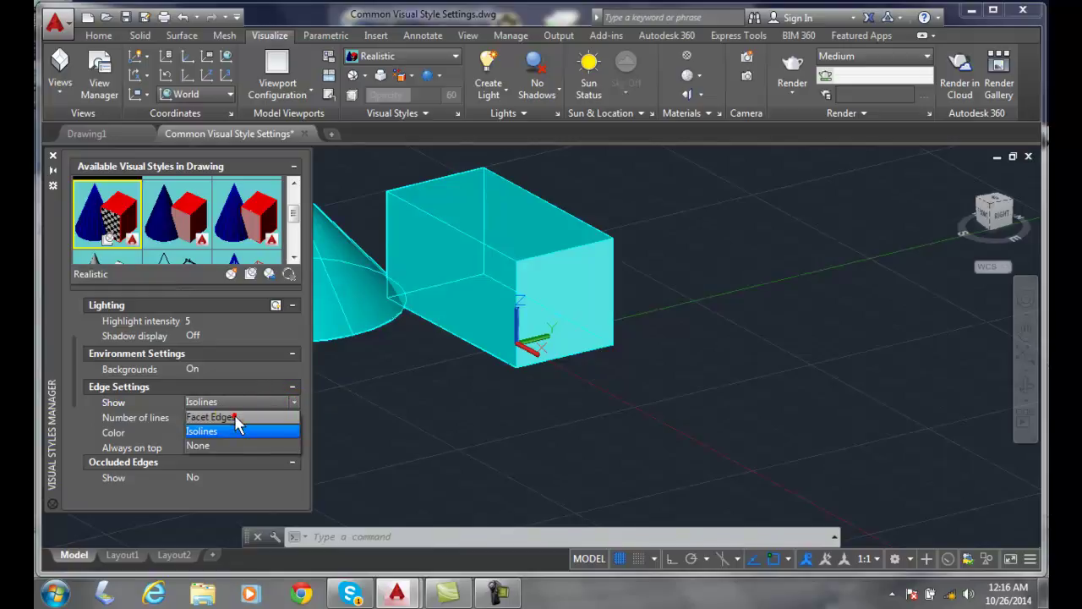
click(238, 418)
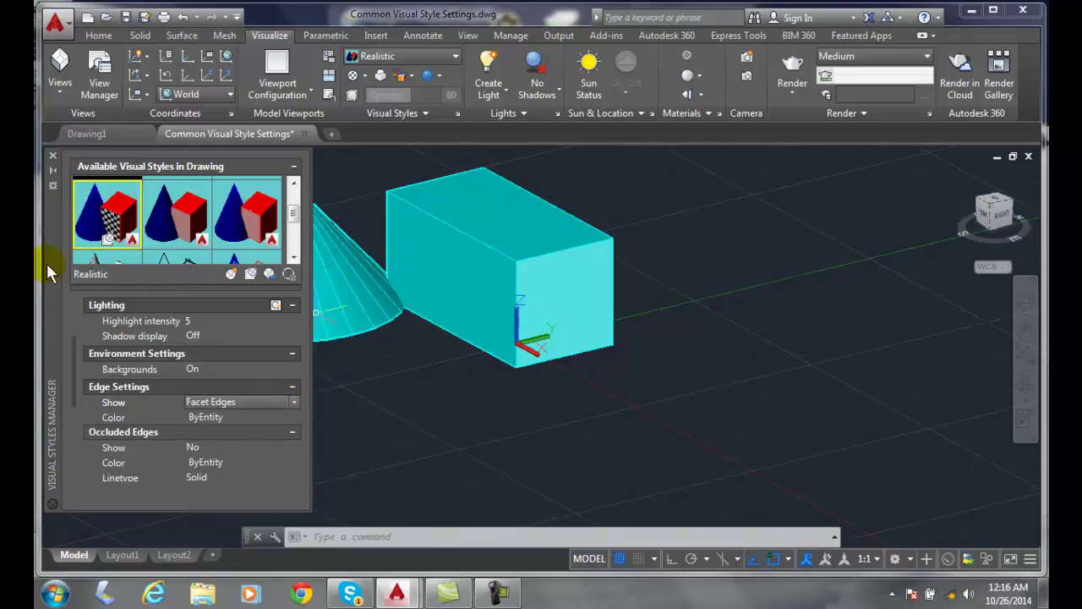
drag(48, 264, 675, 265)
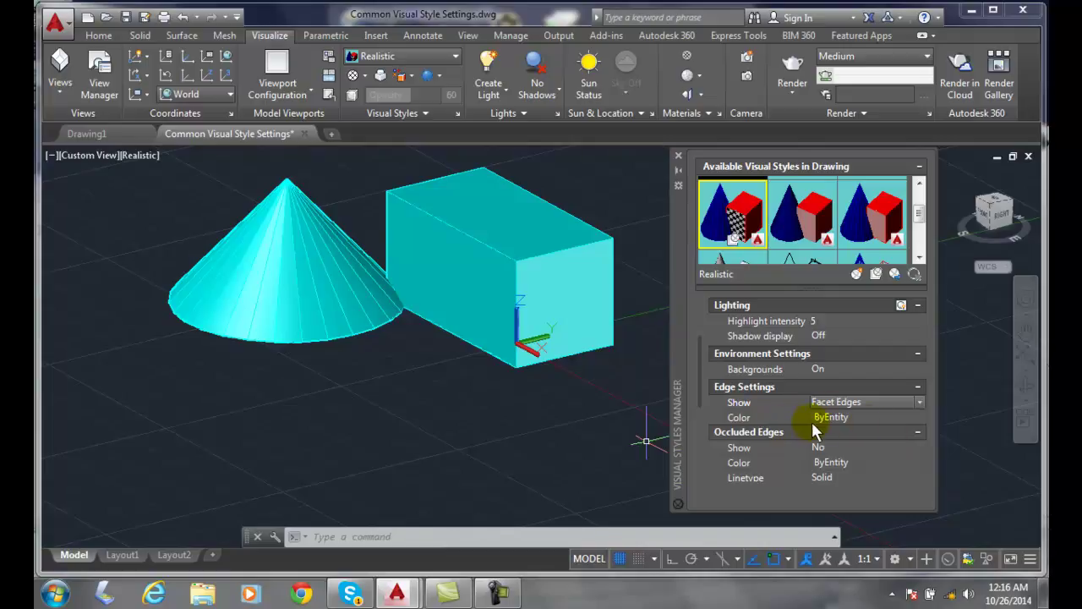
Step: Color the edges Red, switch Show back to Isolines, and scroll the palette down
click(920, 418)
click(920, 418)
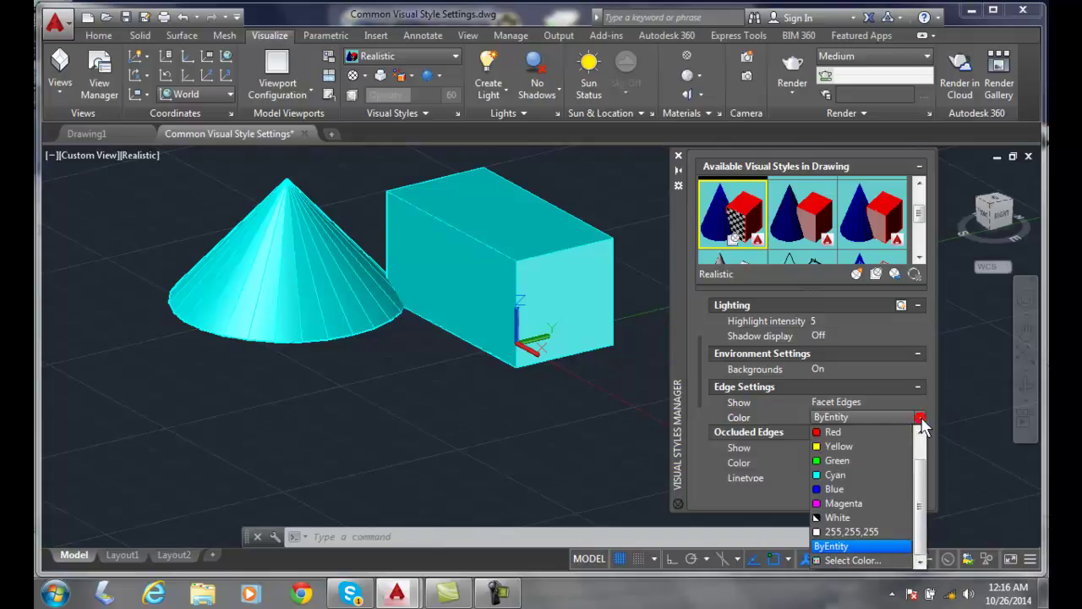
click(827, 430)
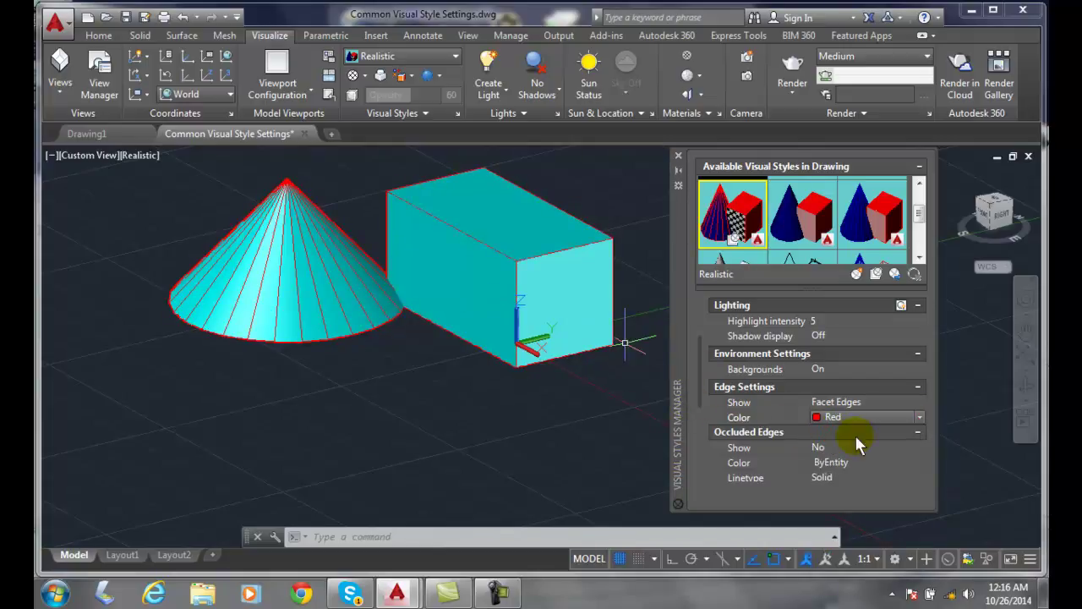
click(920, 401)
click(833, 432)
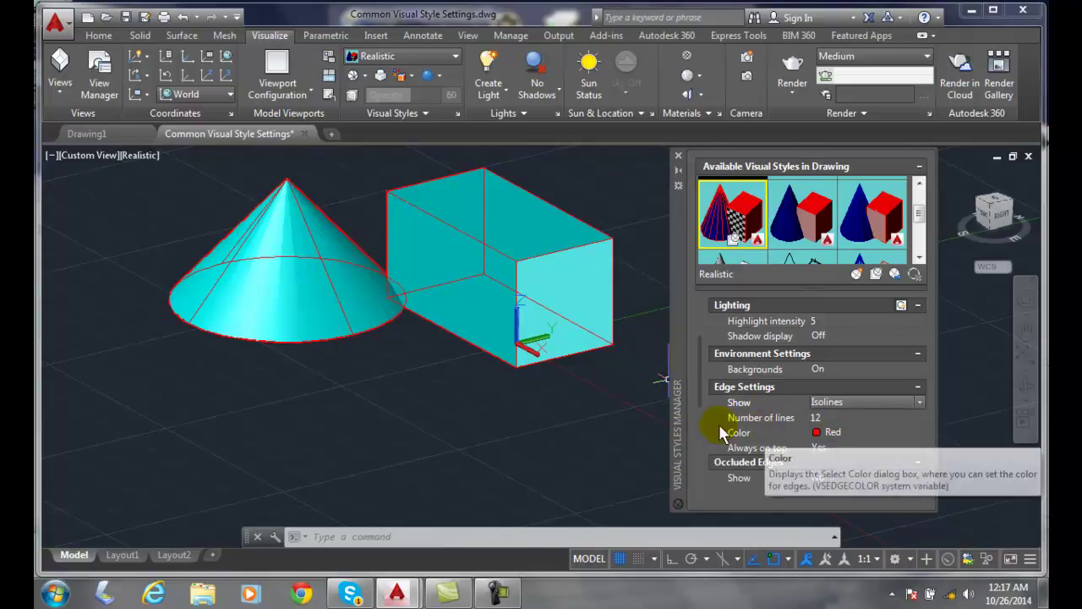
drag(695, 367, 693, 396)
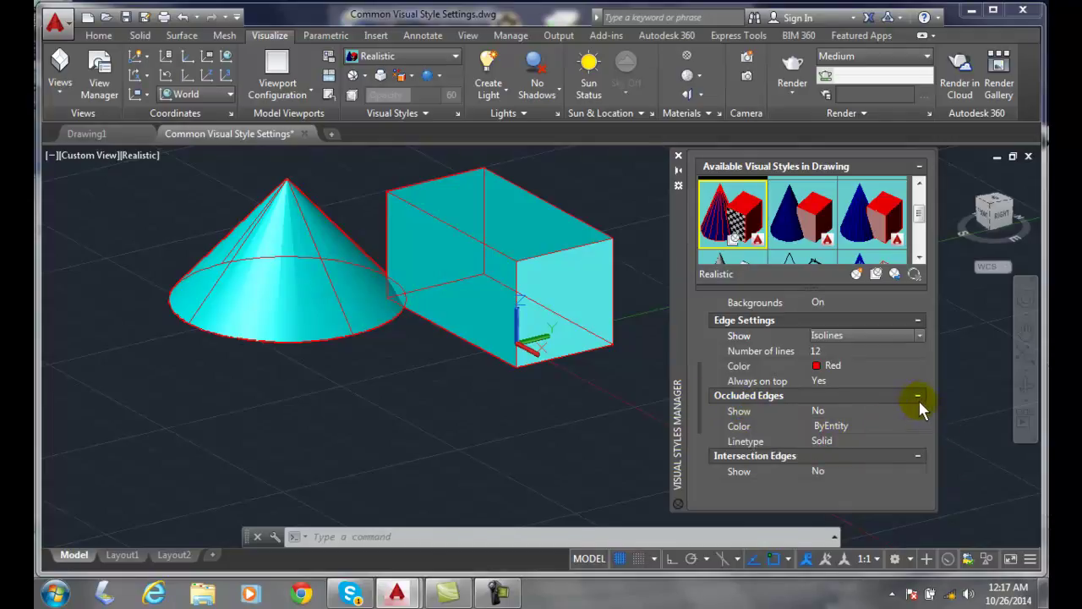
Step: Turn occluded edges on, then change edge display from None to Facet Edges
click(824, 411)
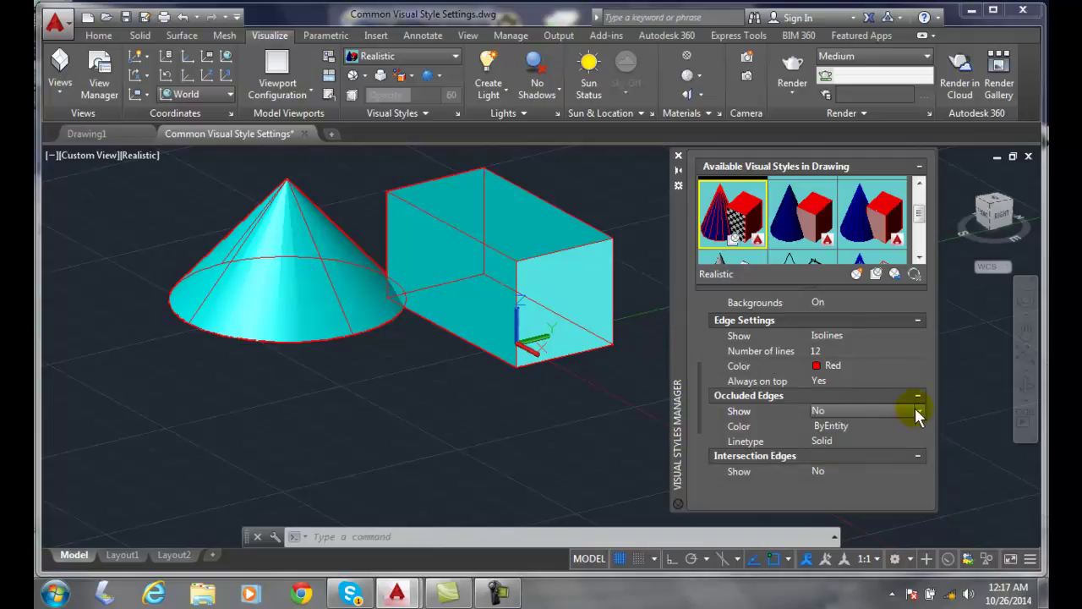
click(918, 411)
click(837, 424)
click(863, 336)
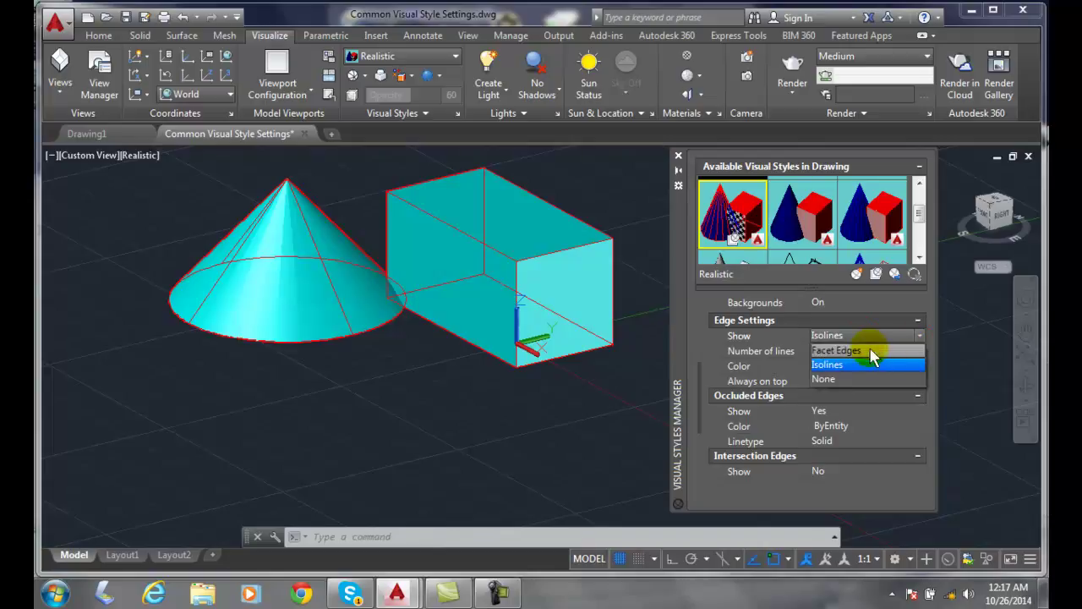
click(847, 377)
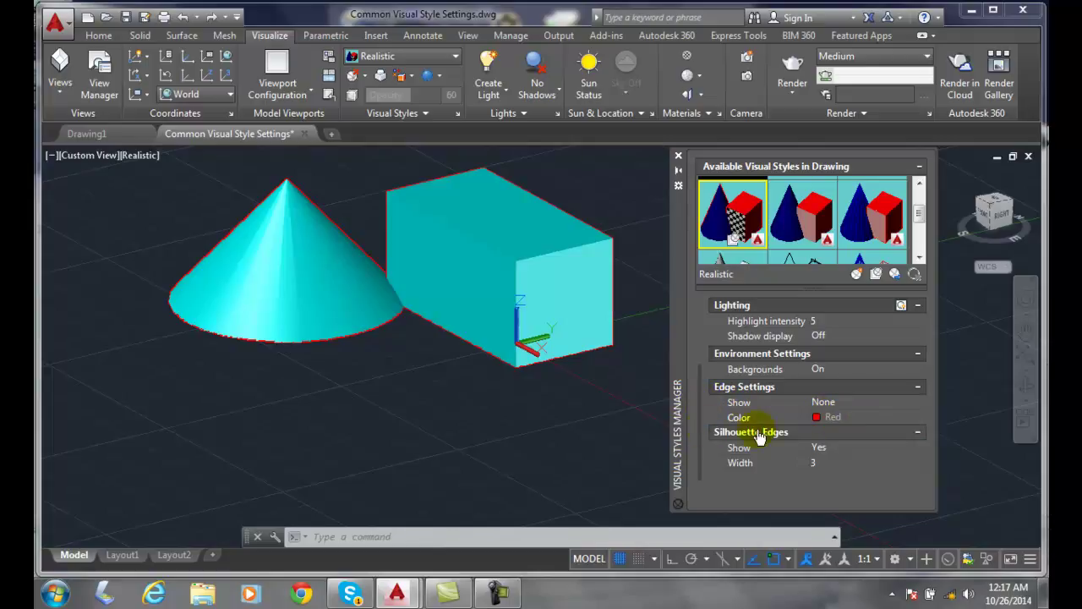
click(918, 402)
click(841, 418)
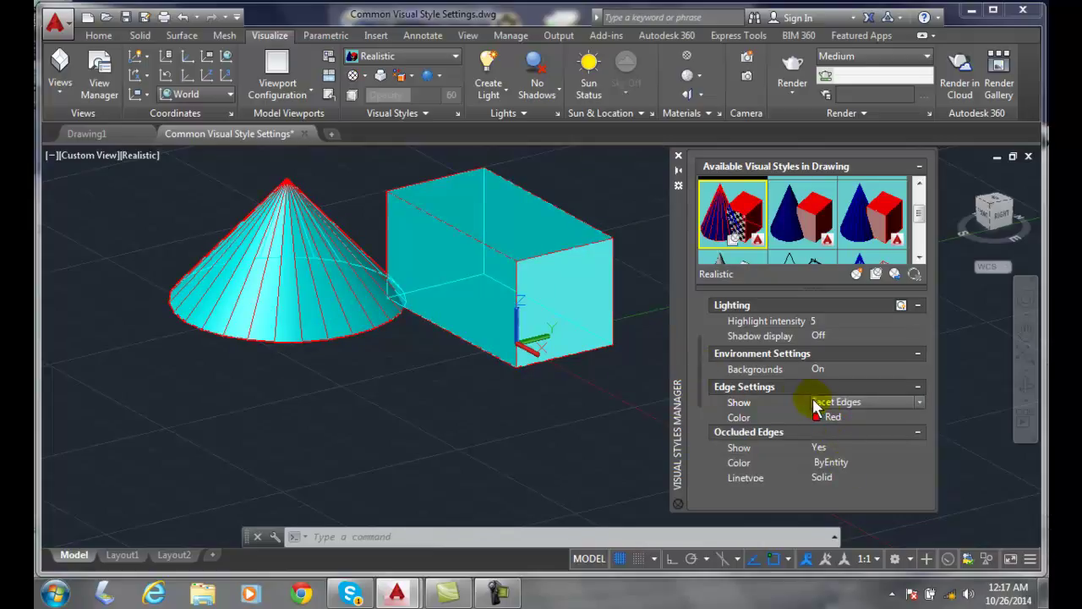
Step: Set the Occluded Edges colour to Green
drag(700, 358, 694, 397)
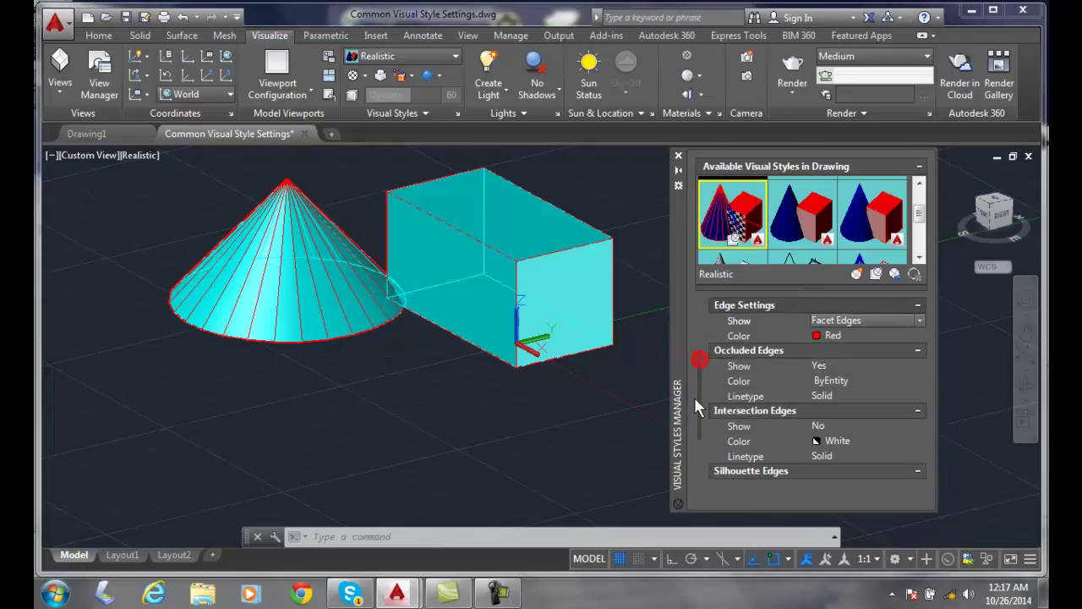
click(852, 382)
click(921, 381)
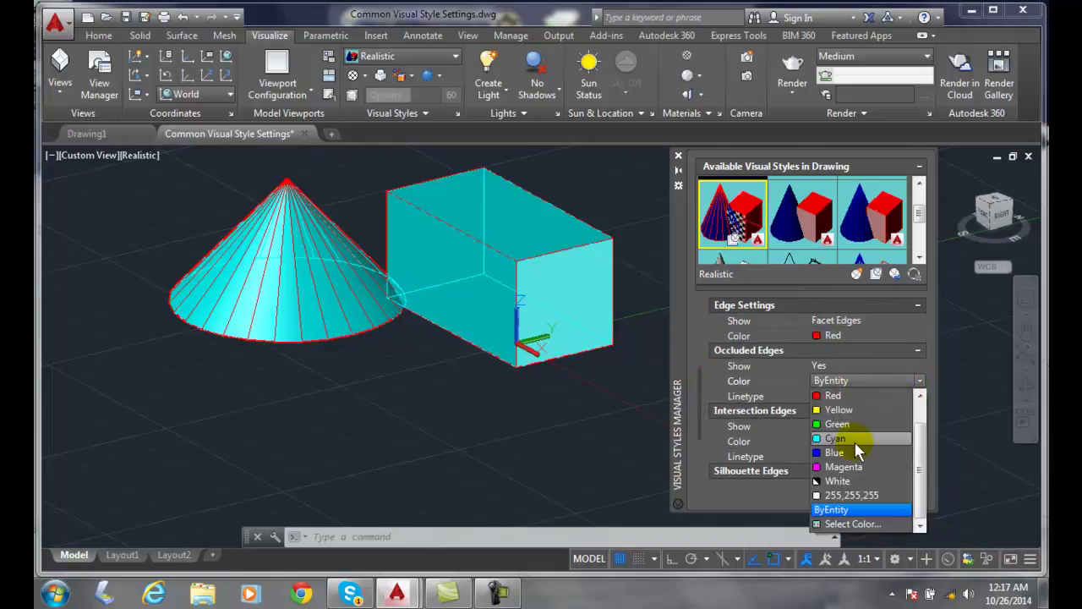
click(840, 423)
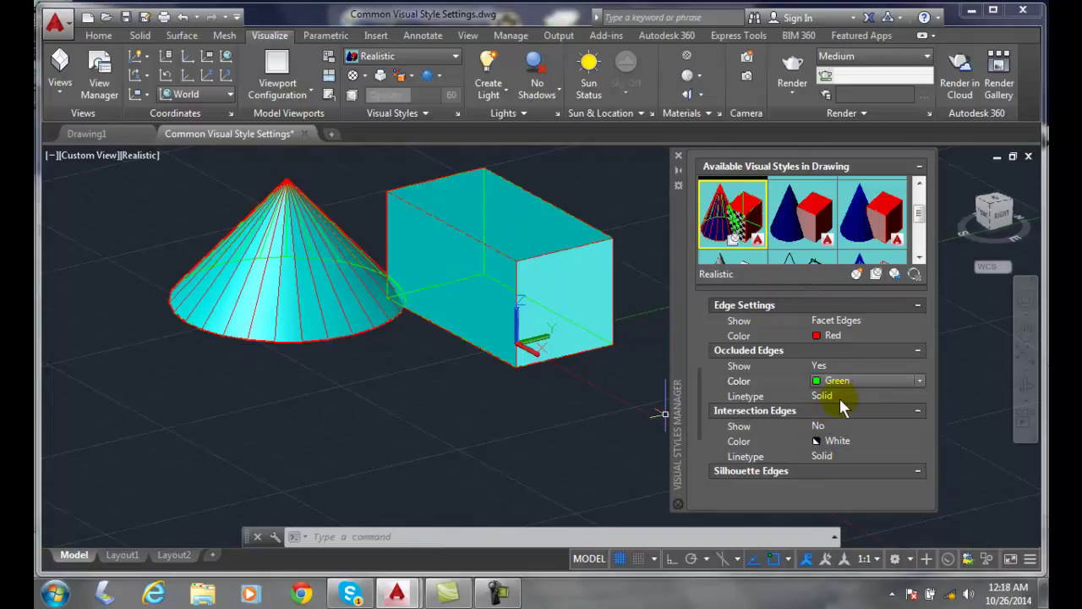
drag(696, 384, 693, 414)
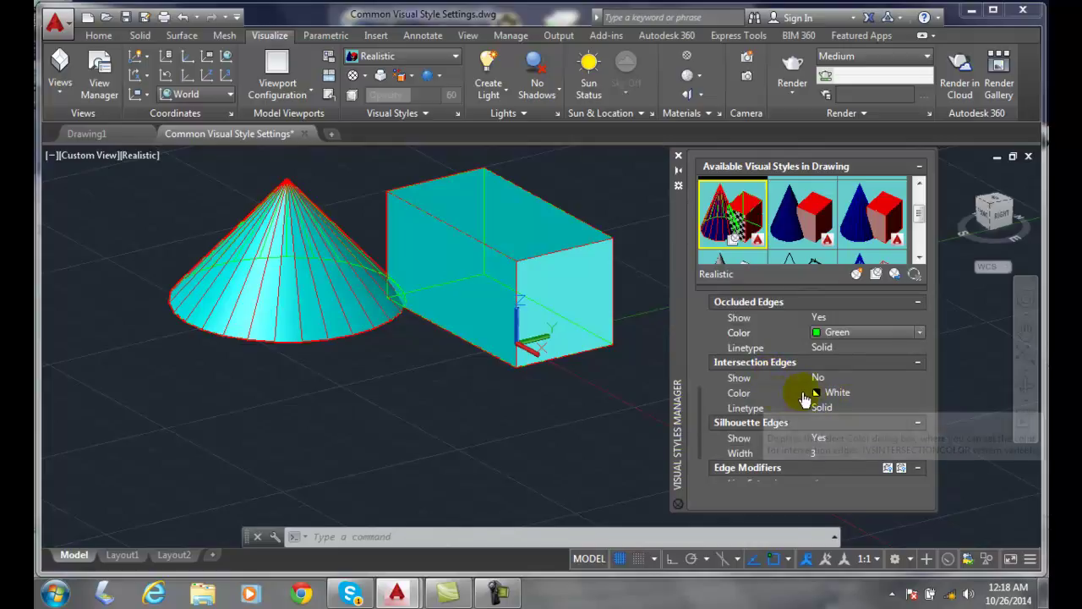
Step: Turn Intersection Edges on and color them Magenta
click(867, 377)
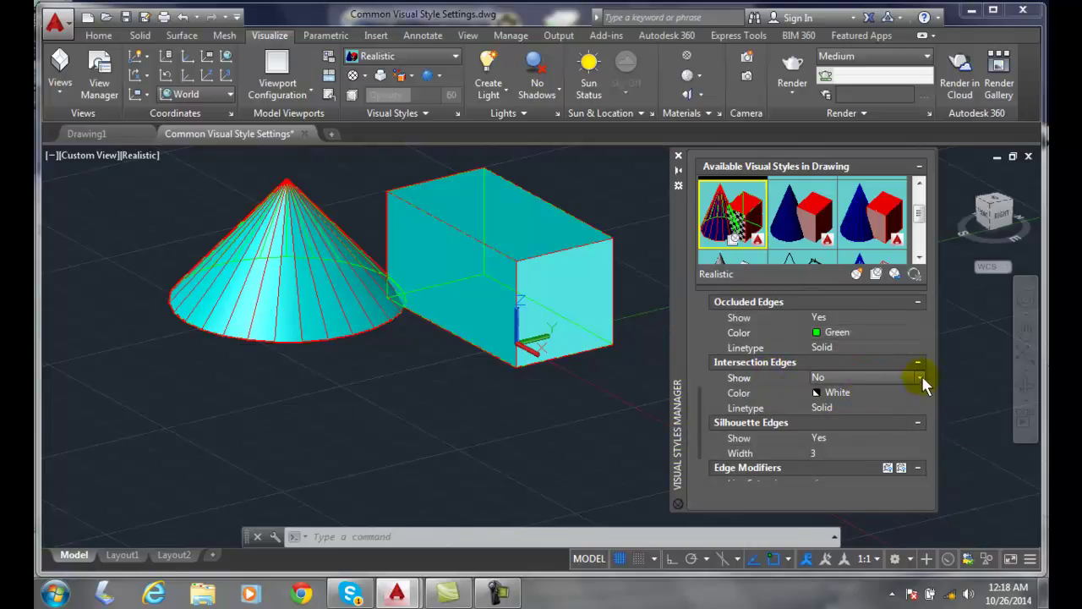
click(920, 377)
click(849, 392)
click(920, 394)
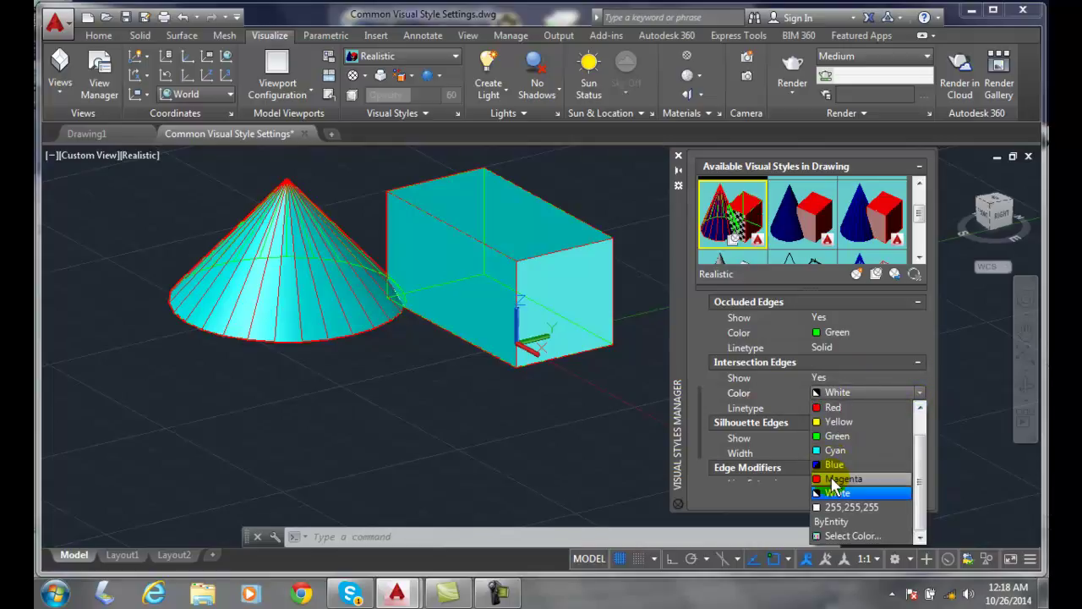
click(833, 479)
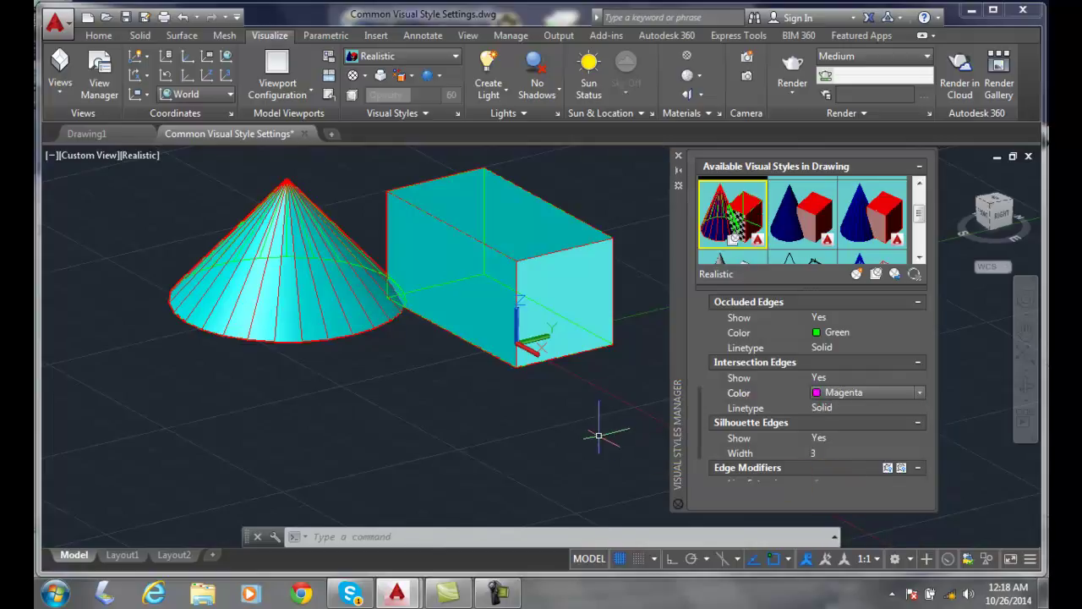
Step: Set Occluded Edges Show to No
click(888, 316)
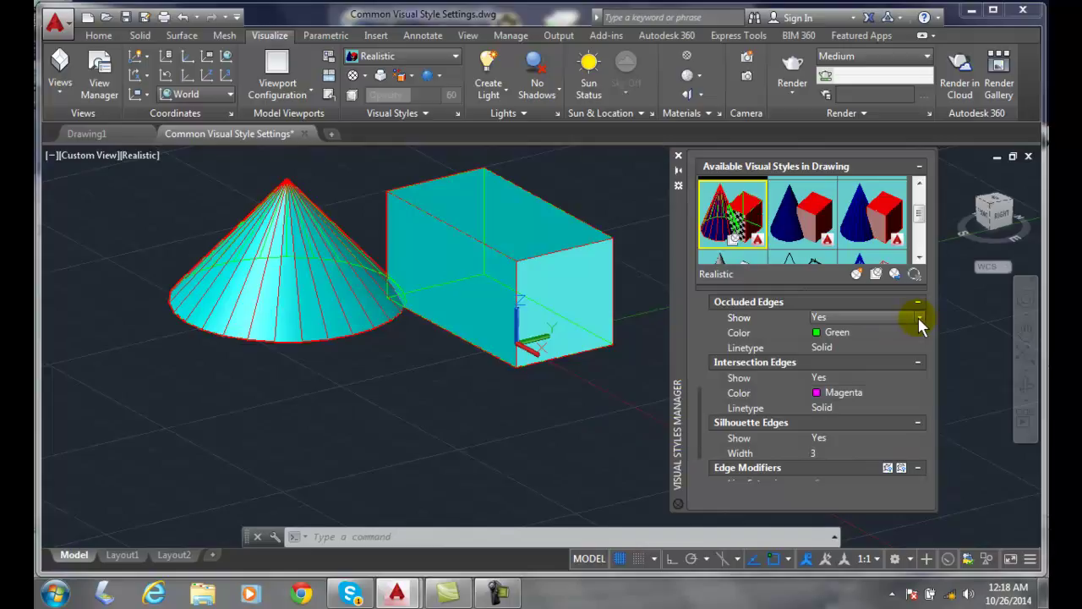
click(918, 318)
click(863, 346)
click(864, 332)
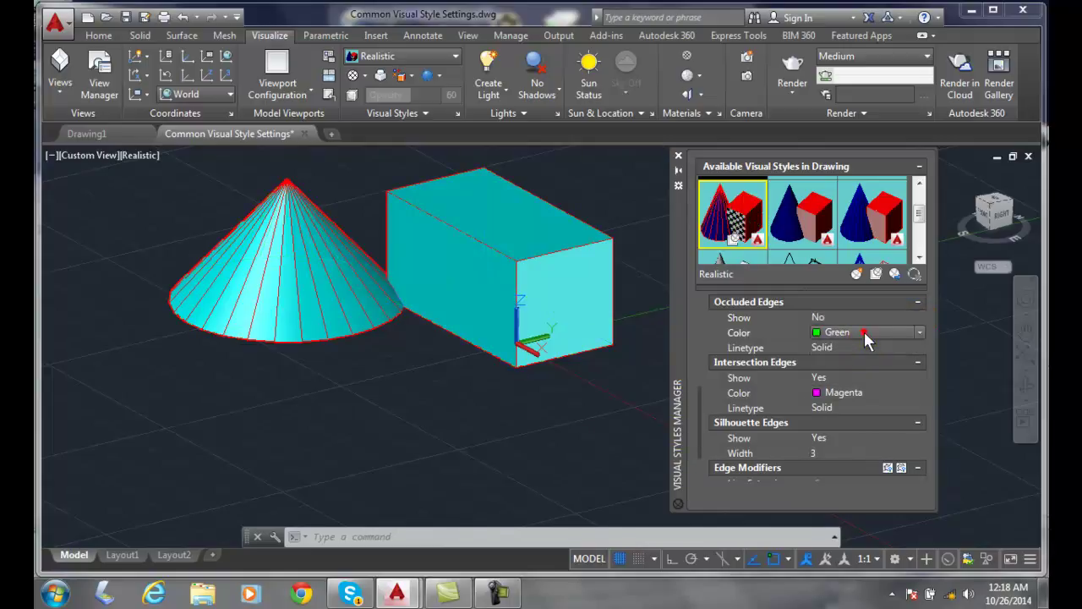
Step: Reset the Occluded Edges colour to ByLayer and open the Edge Settings colour list
click(916, 333)
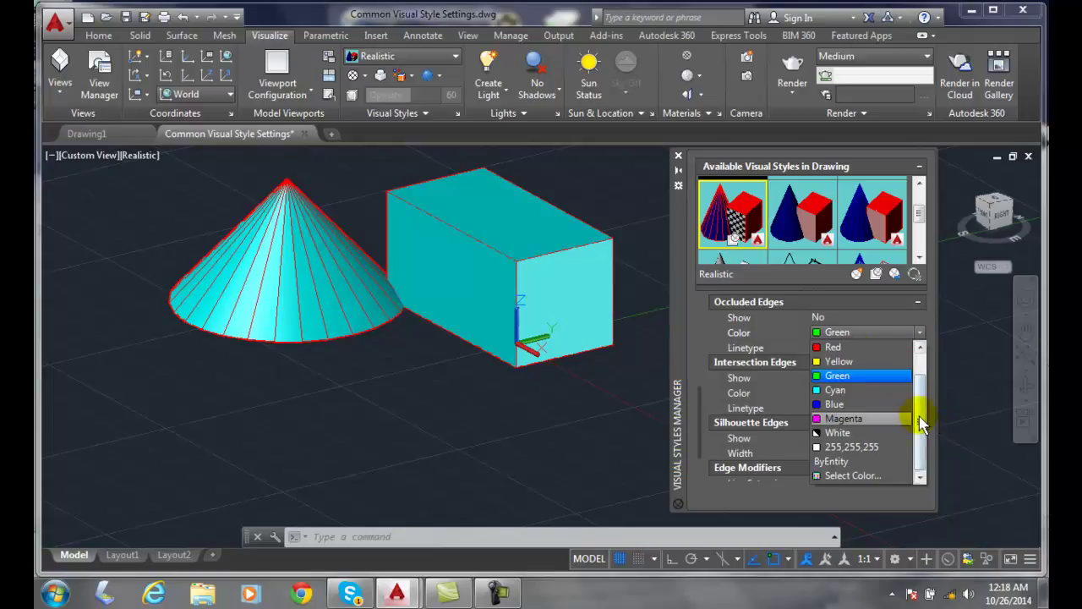
scroll(922, 426, up, 1)
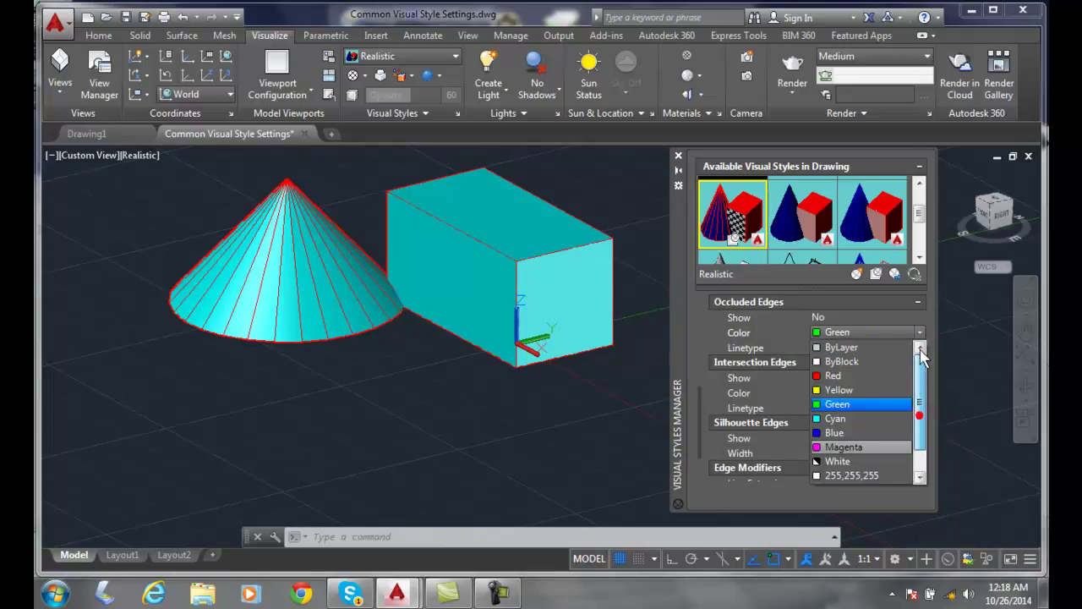
click(854, 348)
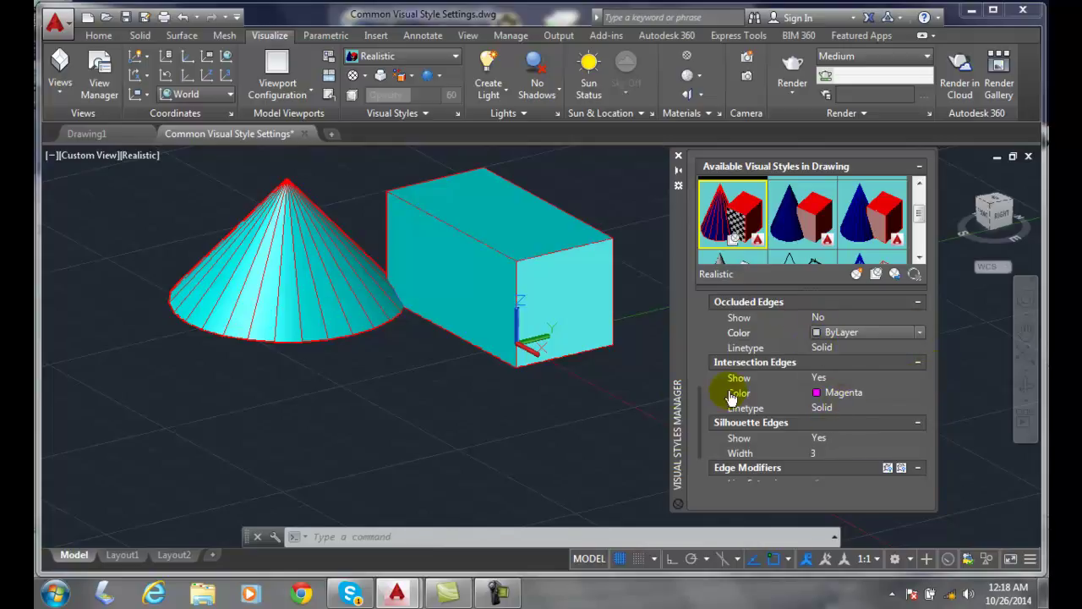
drag(698, 393, 697, 363)
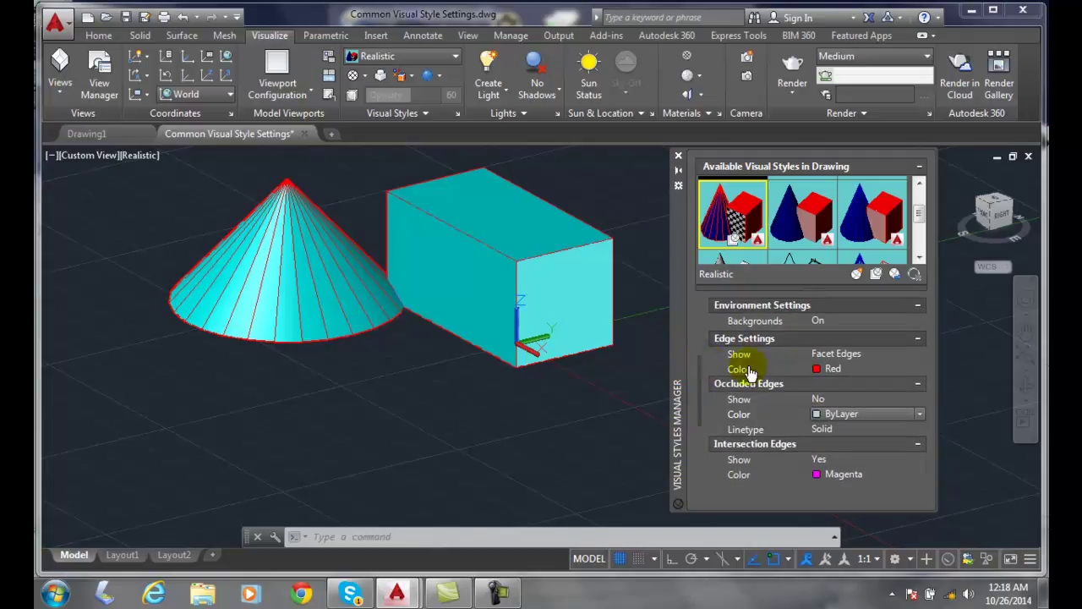
click(918, 369)
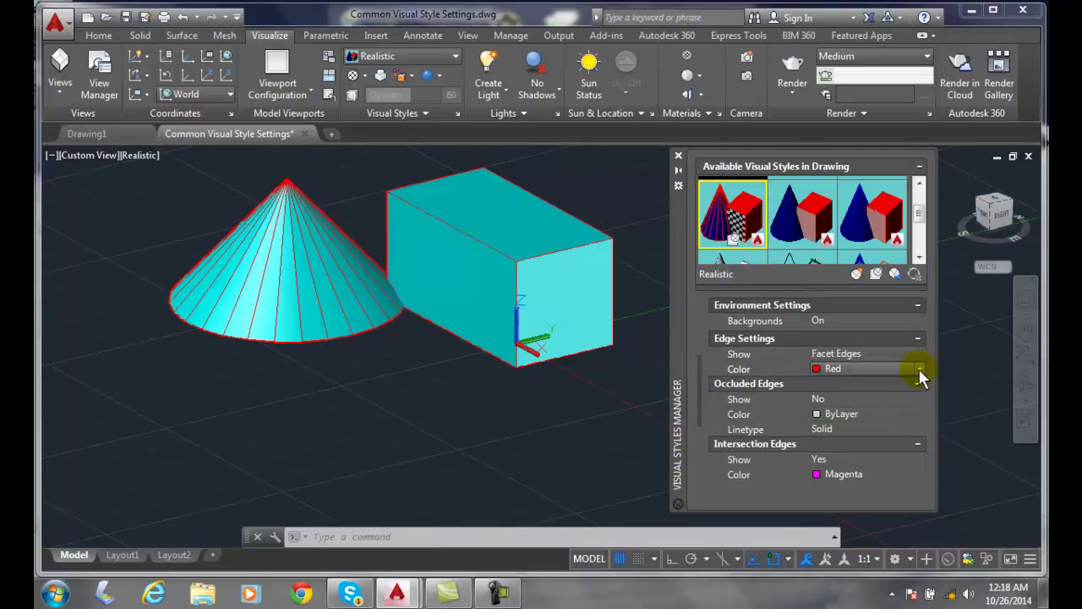
click(918, 369)
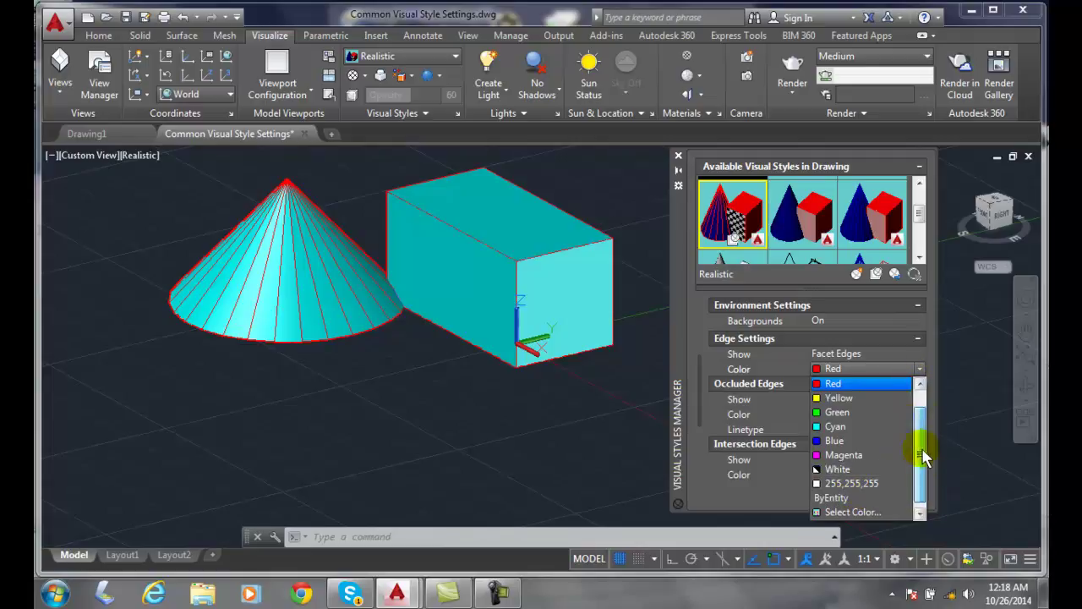
drag(922, 448, 921, 419)
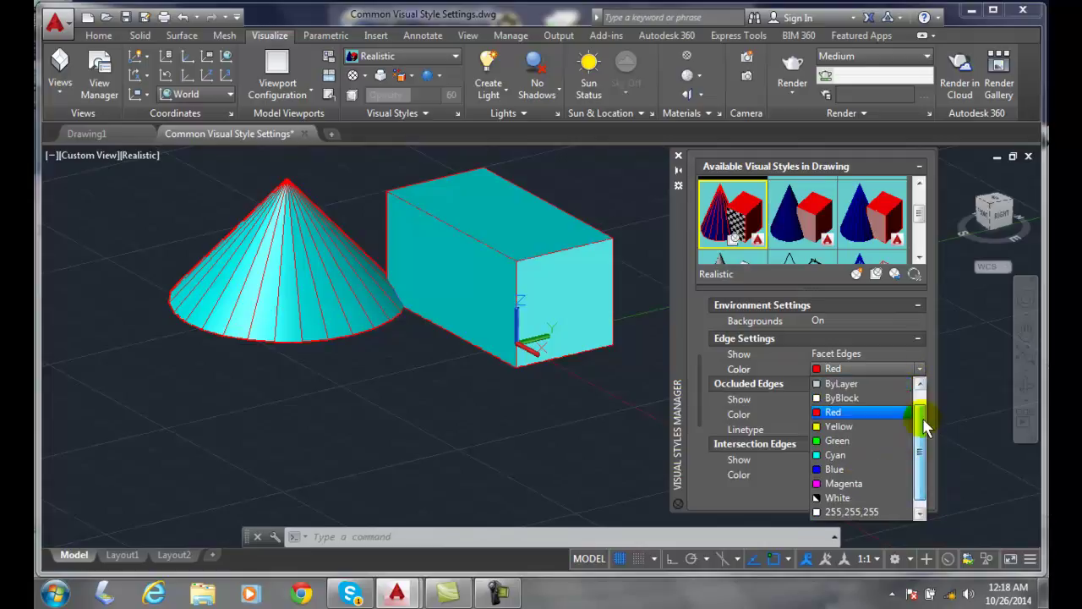
Step: Set the facet edge colour to ByLayer, then toggle Show to None and back to Facet Edges
click(848, 385)
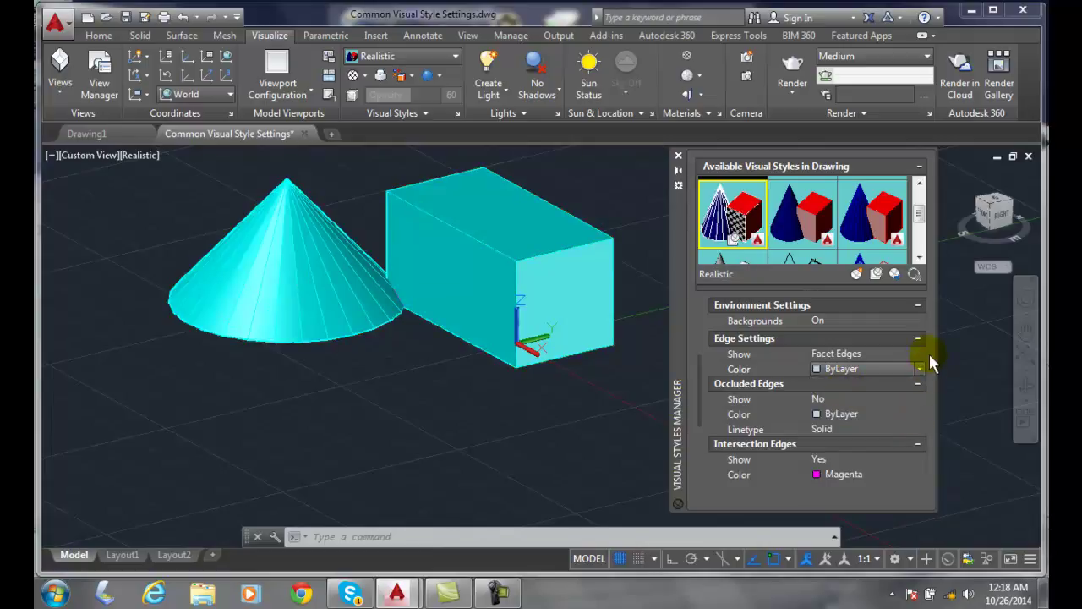
click(915, 354)
click(920, 355)
click(829, 397)
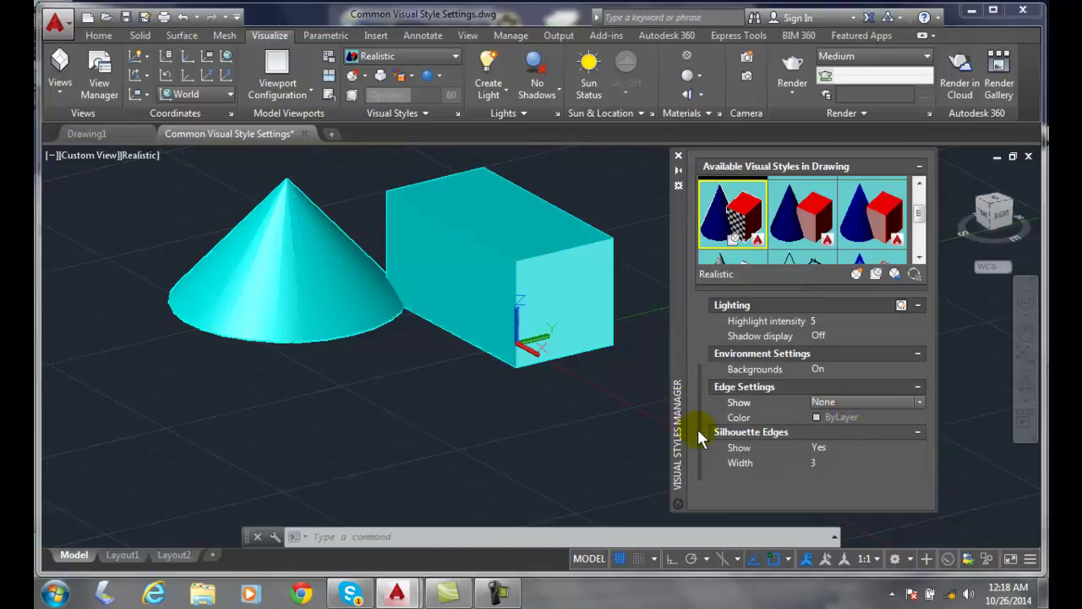
click(699, 404)
click(923, 401)
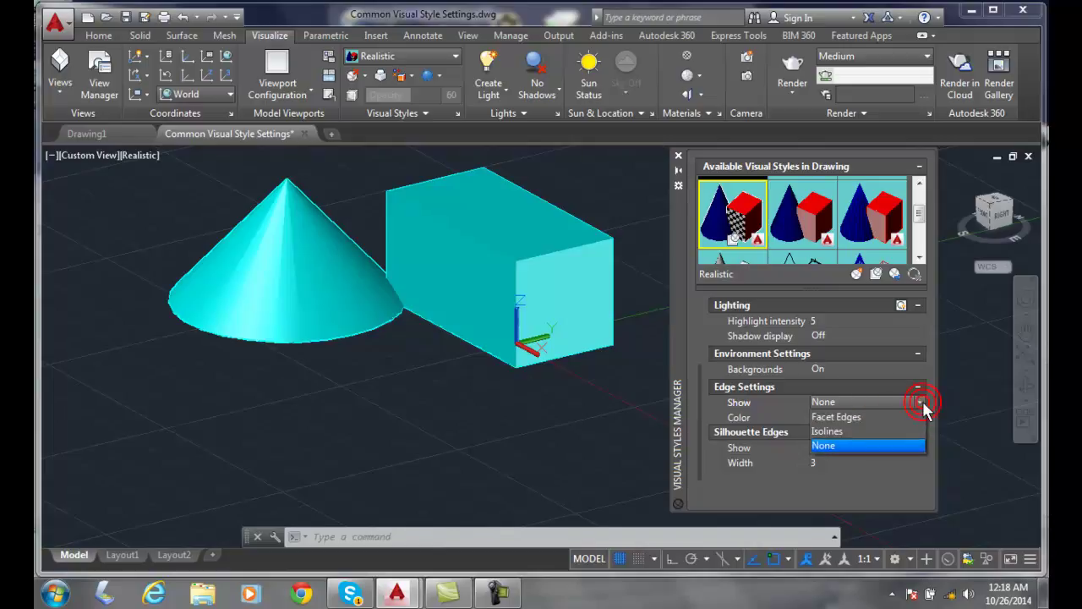
click(857, 417)
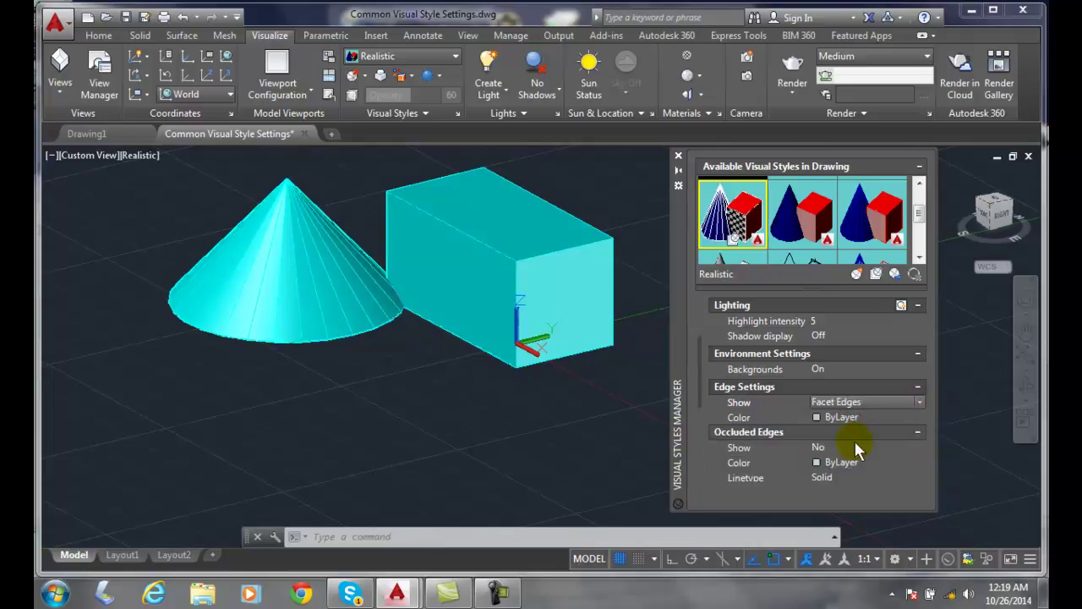
drag(700, 376, 702, 433)
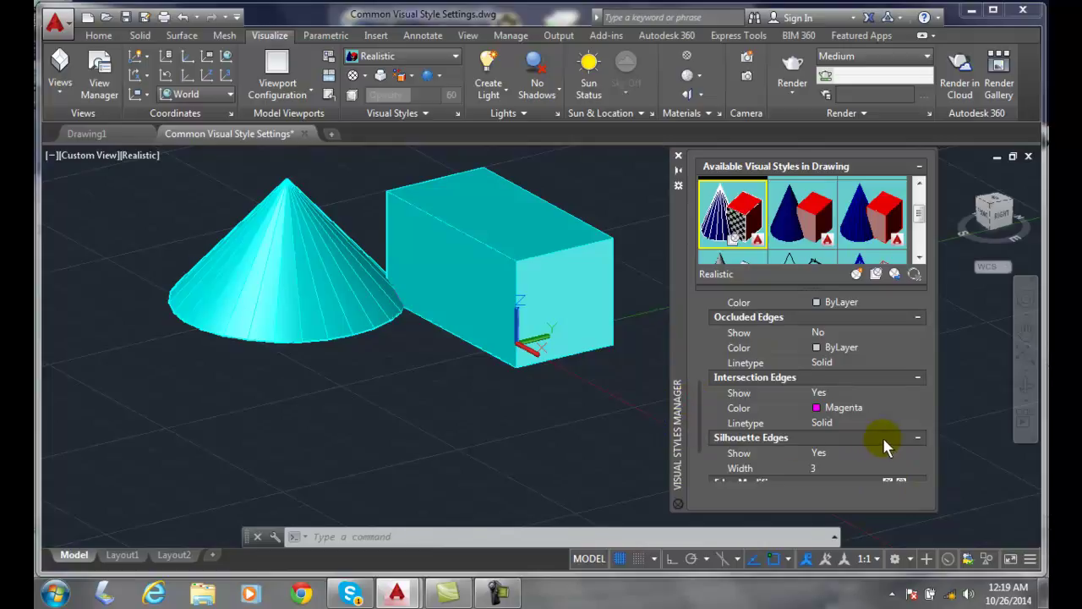
Step: Turn Intersection Edges off and reset their colour to ByLayer
click(916, 393)
click(918, 393)
click(844, 420)
click(906, 408)
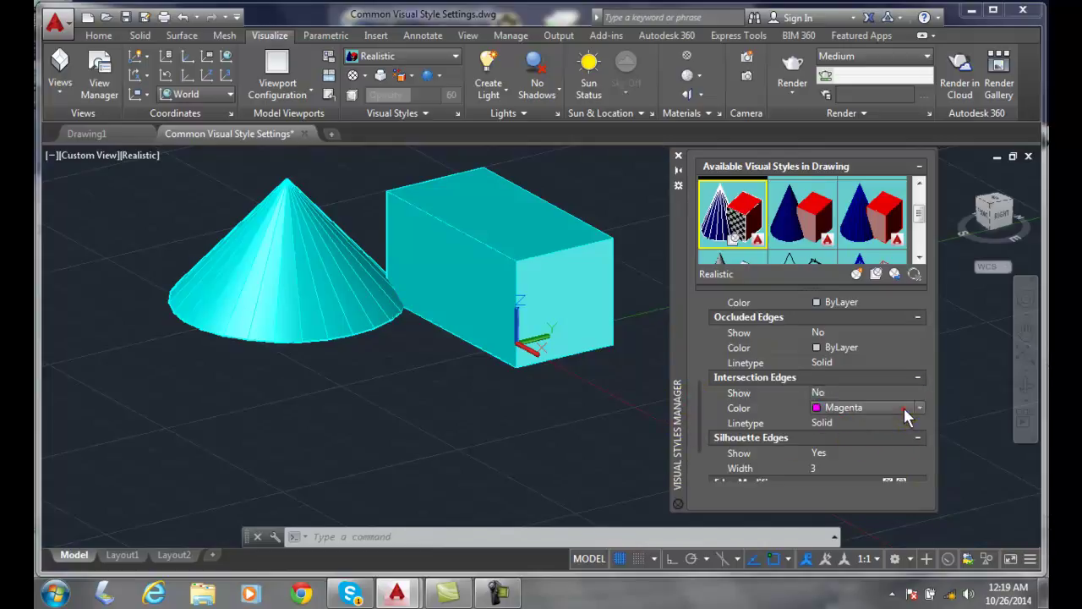
click(919, 408)
click(920, 422)
click(920, 422)
click(864, 421)
drag(699, 383, 696, 428)
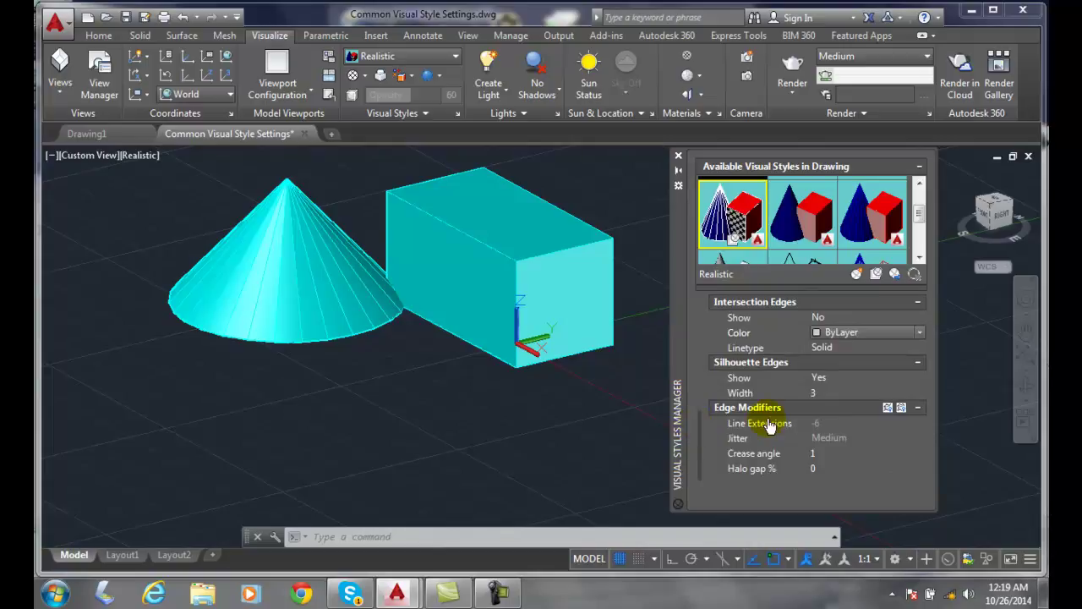
Step: Set silhouette width to 12, then back to 3, and turn silhouette edges off
click(828, 393)
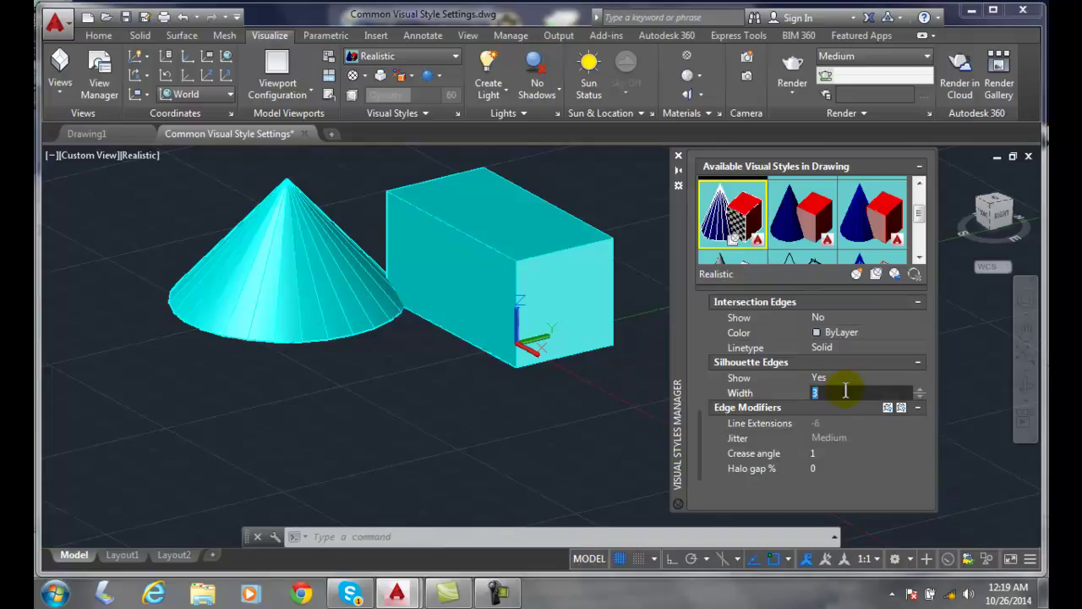
text(12)
click(842, 380)
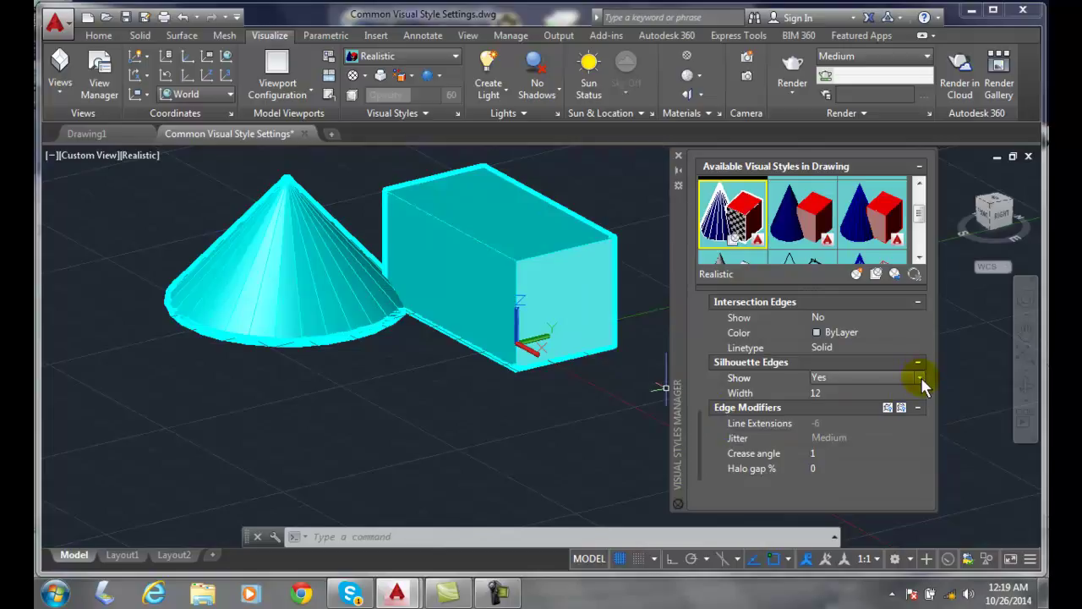
click(896, 393)
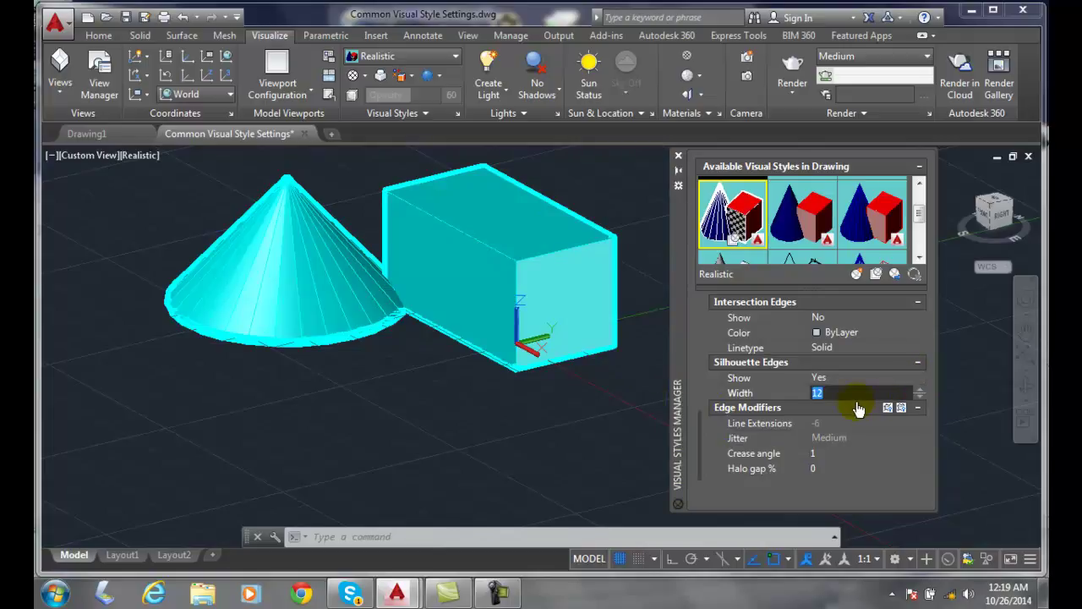
text(3)
click(916, 377)
click(919, 378)
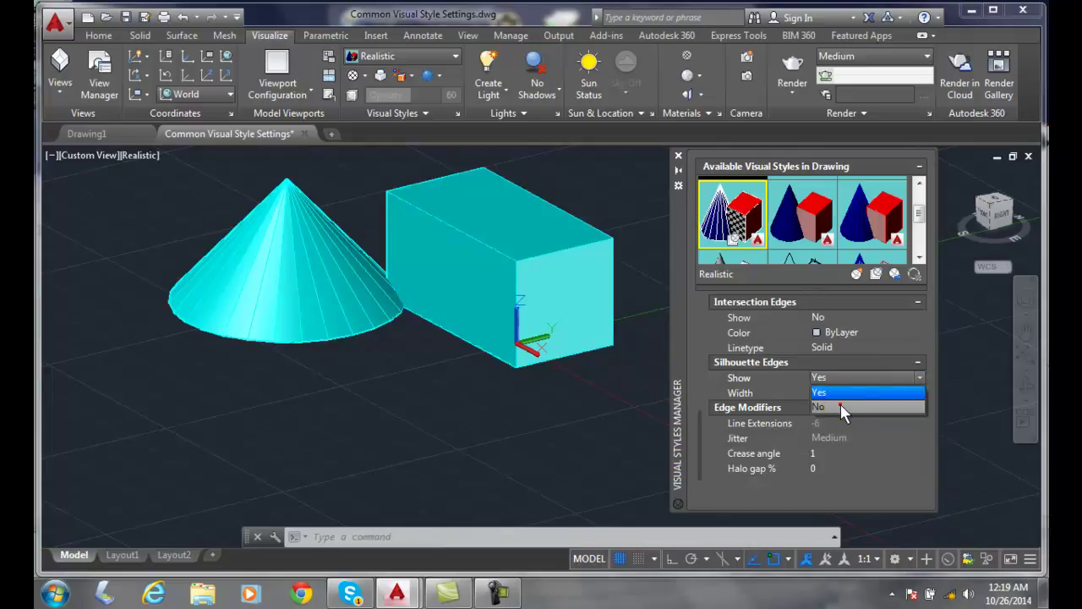
click(841, 405)
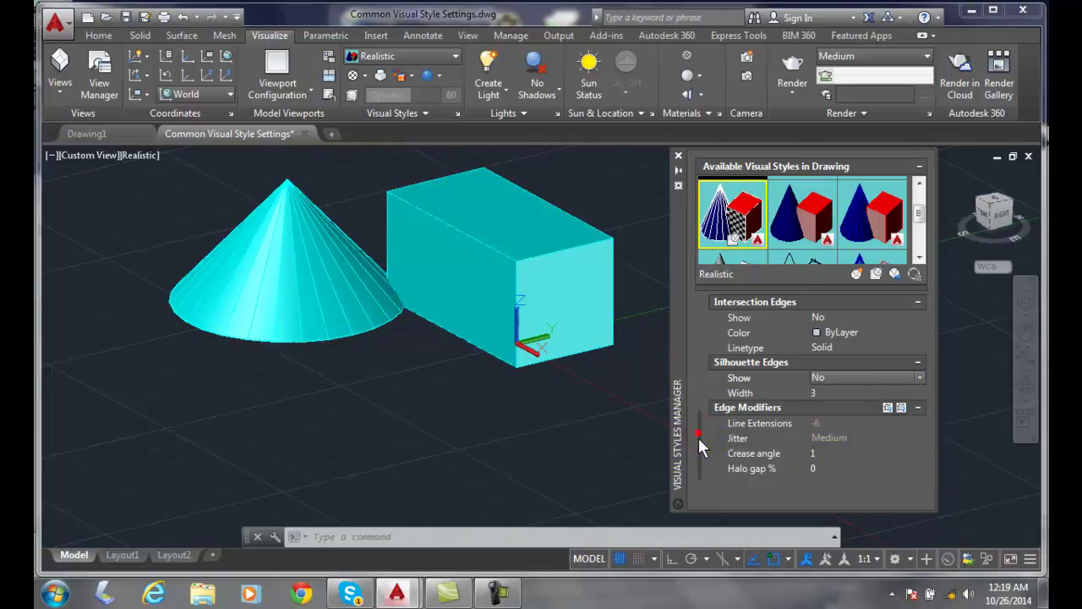
Step: Turn on edge line extensions and set their length to 12
click(888, 409)
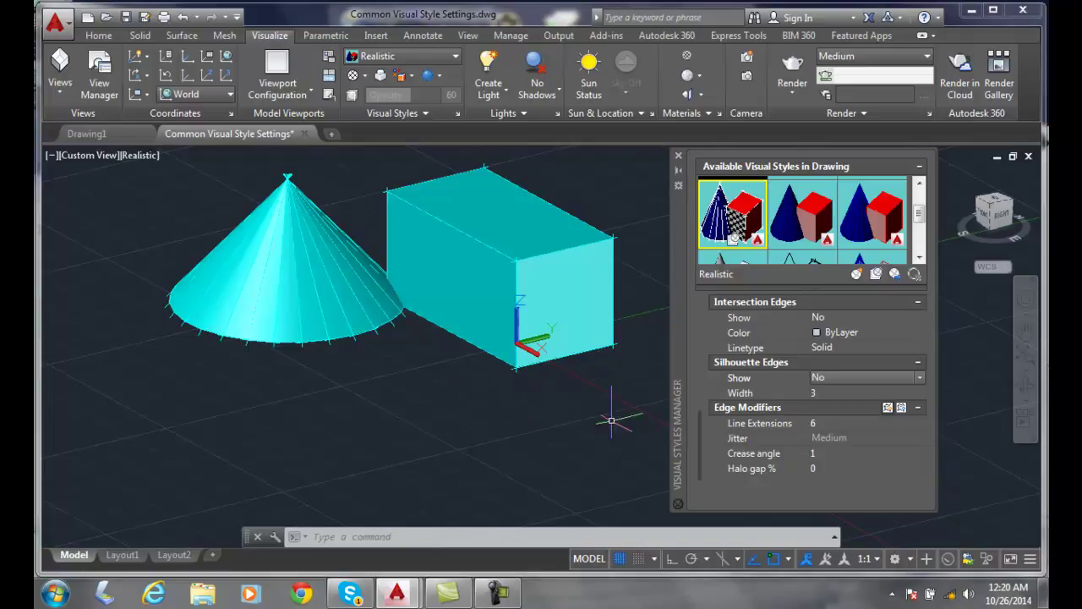
click(837, 424)
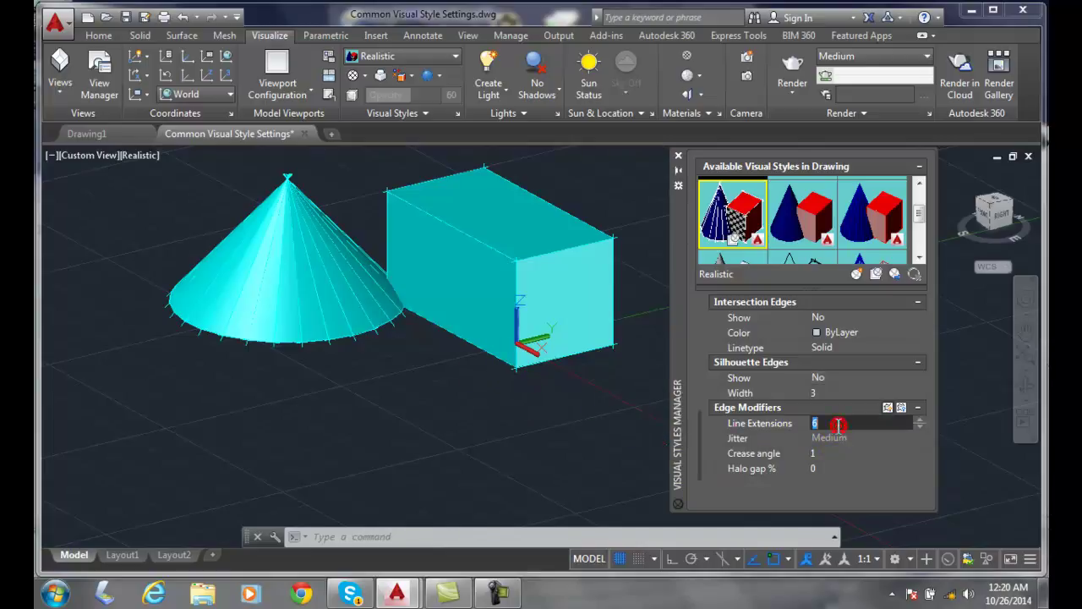
text(12)
key(Return)
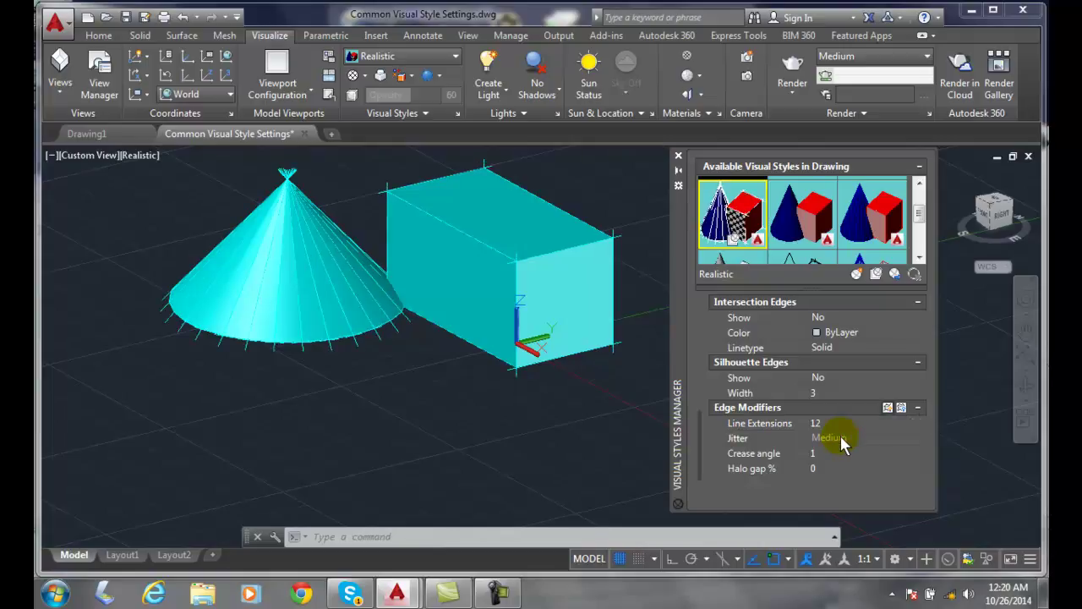
Step: Reduce the line extension length back to 6
click(832, 421)
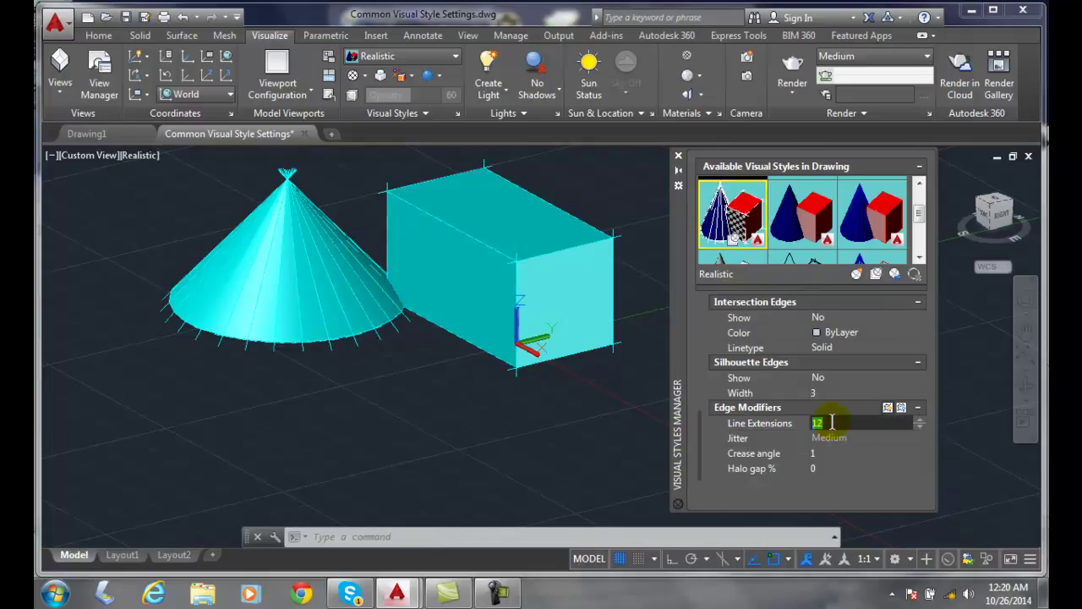
text(6)
key(Return)
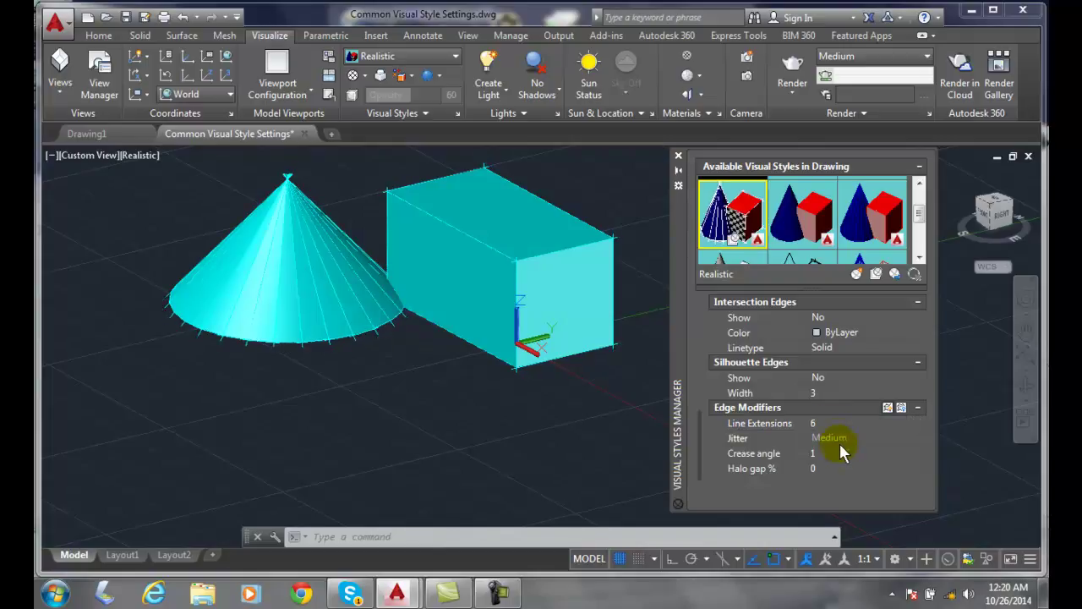
Step: Turn line extensions off and enable edge jitter at High strength
click(887, 407)
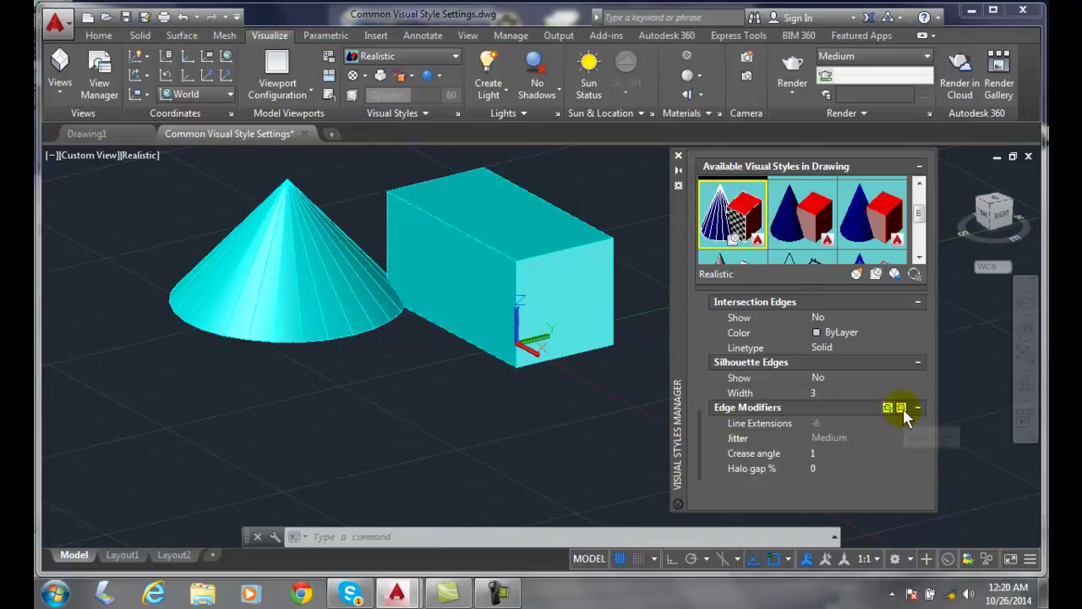
click(902, 410)
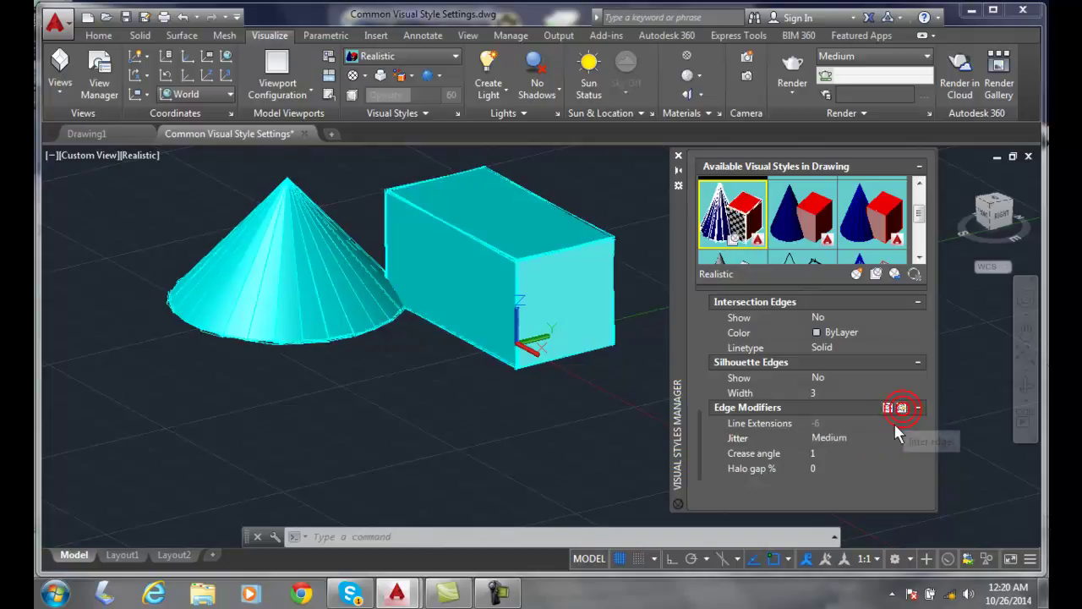
click(843, 438)
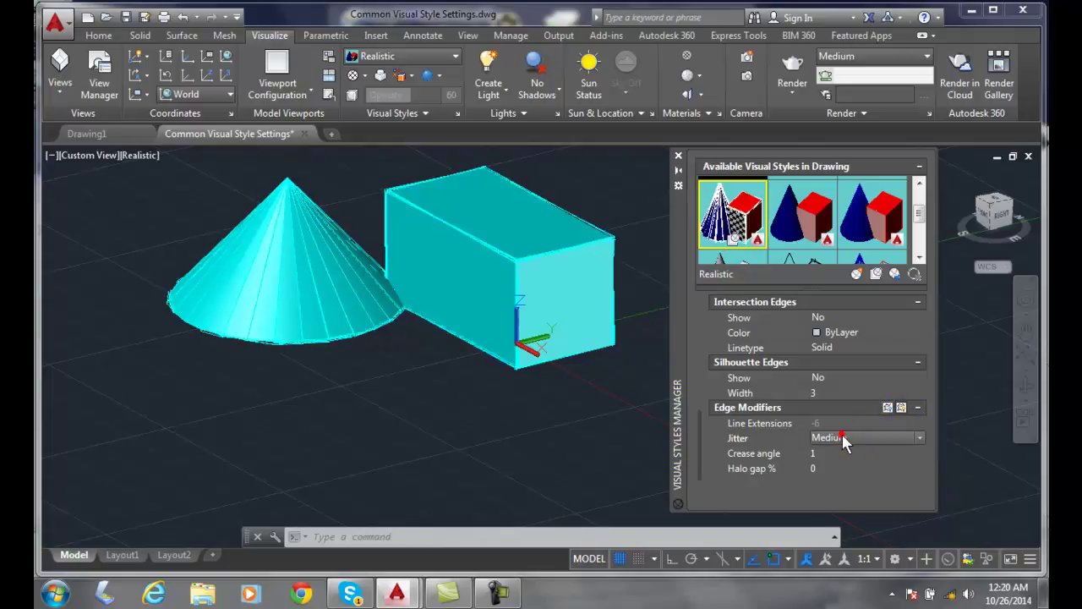
click(922, 438)
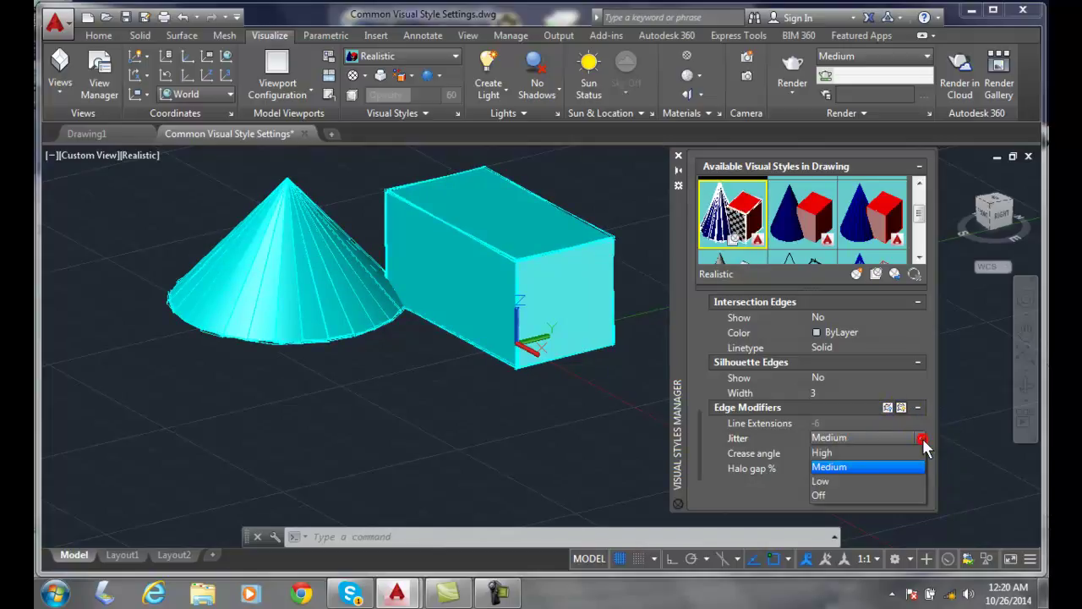
click(842, 453)
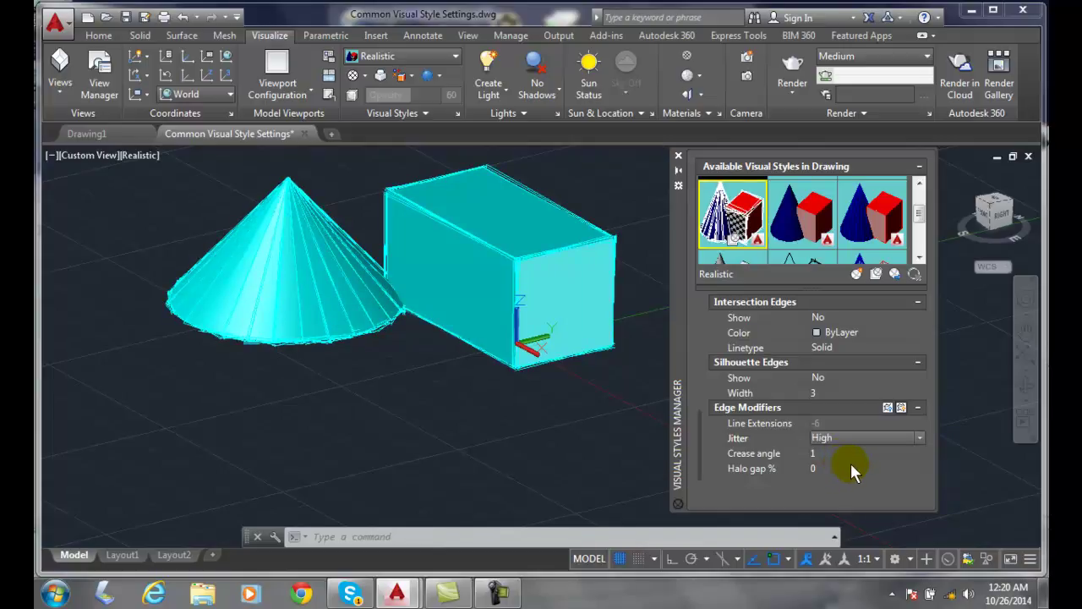
Step: Lower jitter to Medium, then switch jitter off for clean edges
click(919, 437)
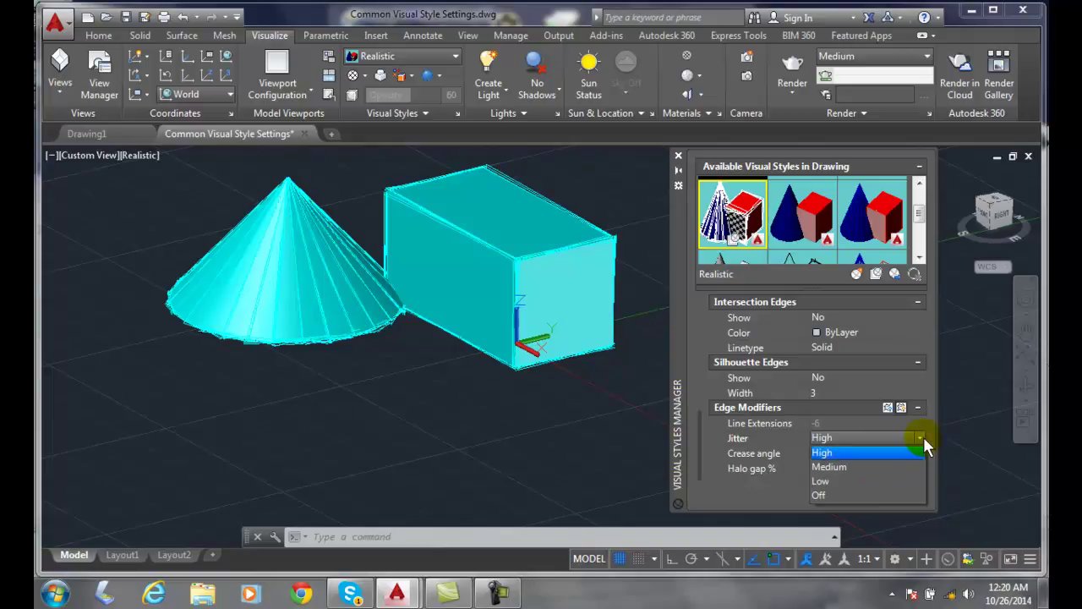
click(848, 469)
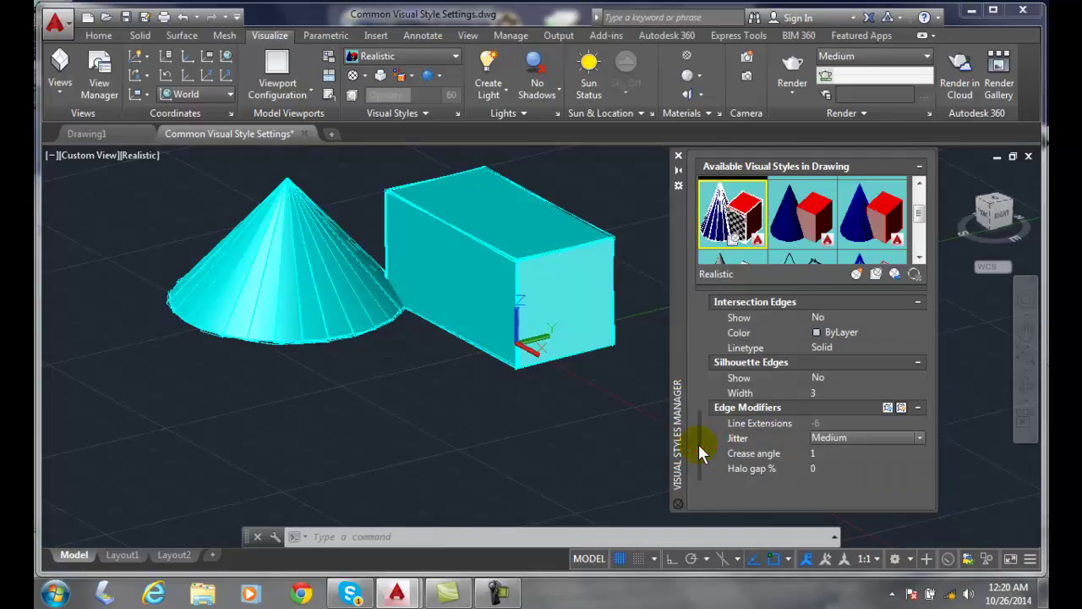
click(901, 408)
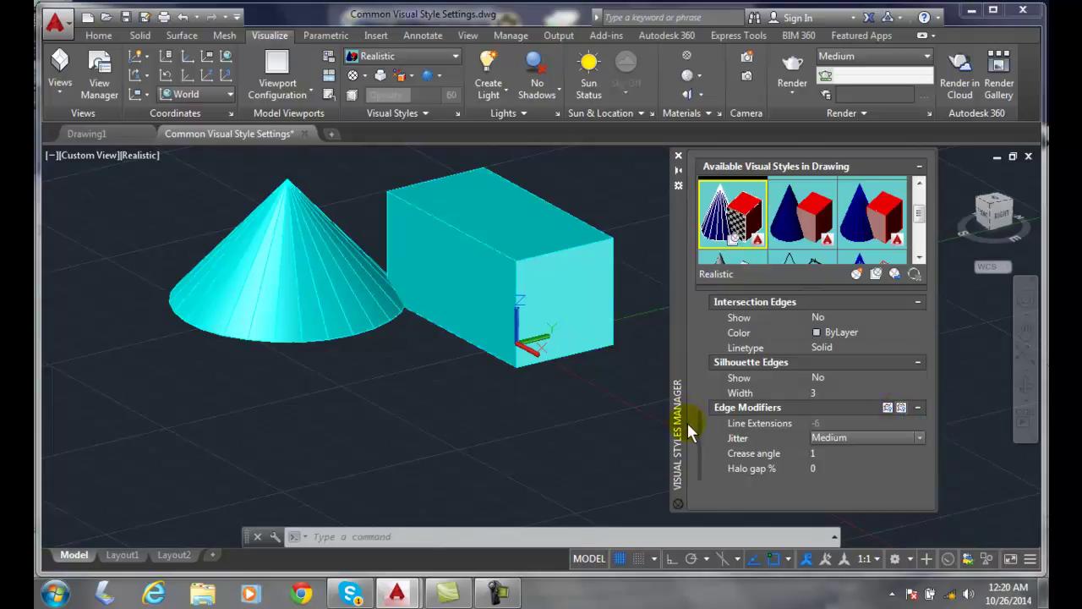
Step: Set the Realistic style's edge Show option to None, removing all facet lines
drag(697, 437, 692, 369)
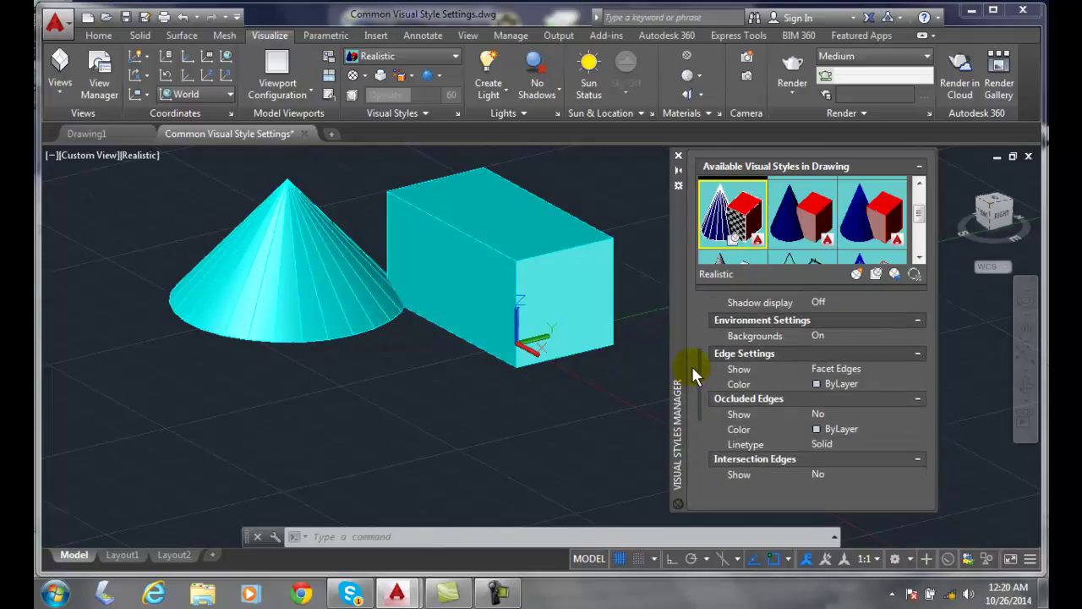
click(889, 370)
click(920, 368)
click(833, 412)
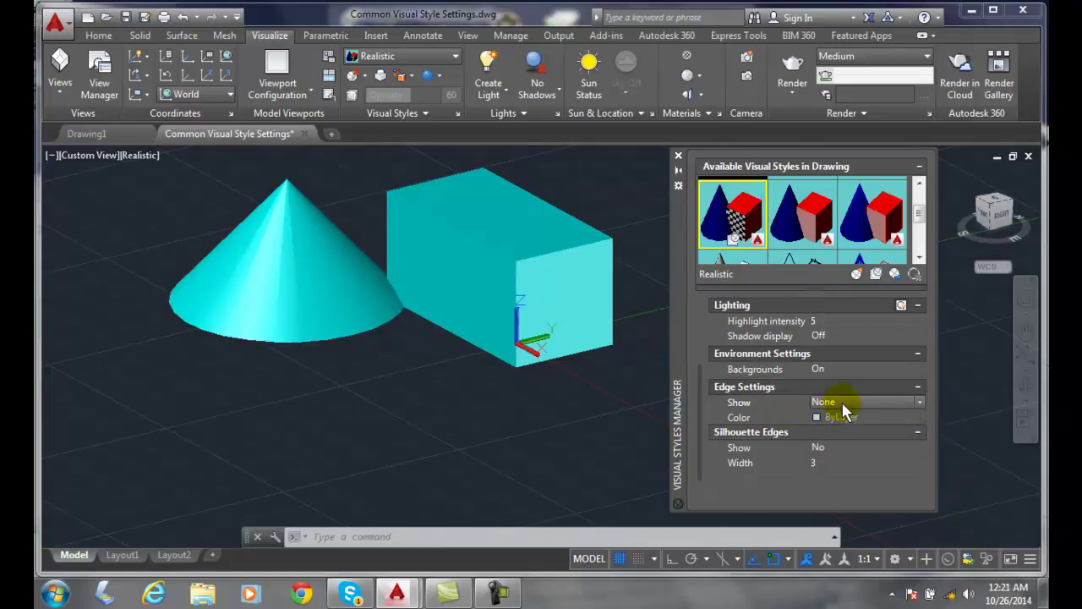
click(920, 403)
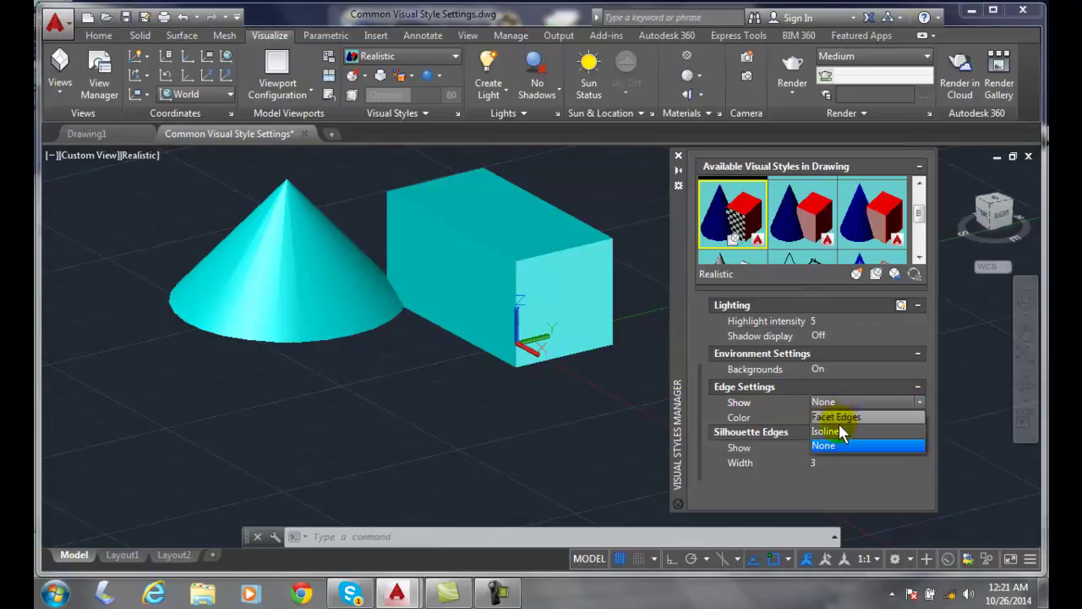